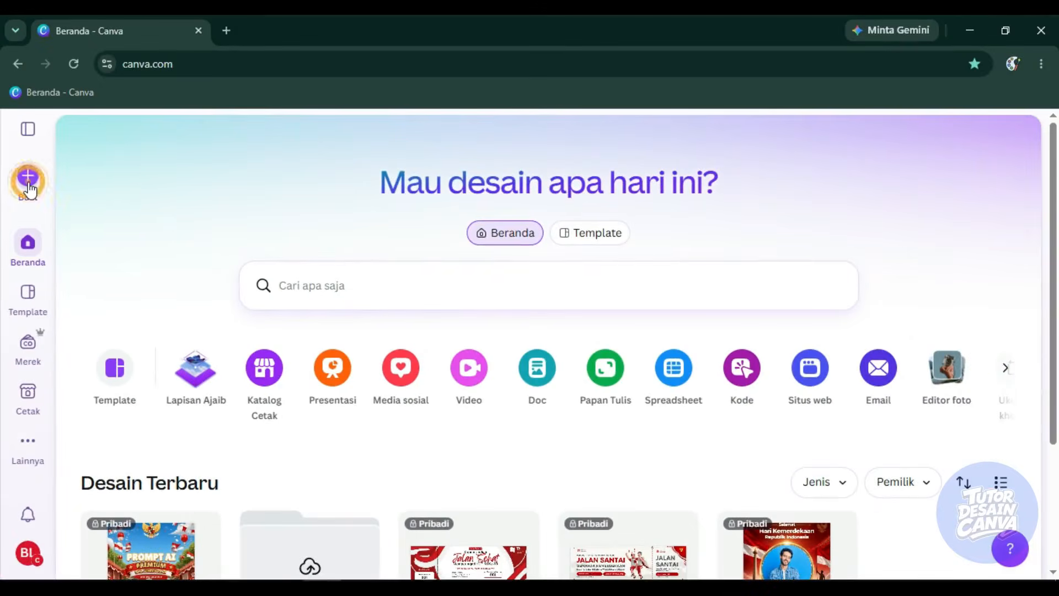
# Create a new blank Instagram design in the Konten Instagram (3:4) format, 1080 × 1440 px.
pyautogui.click(29, 186)
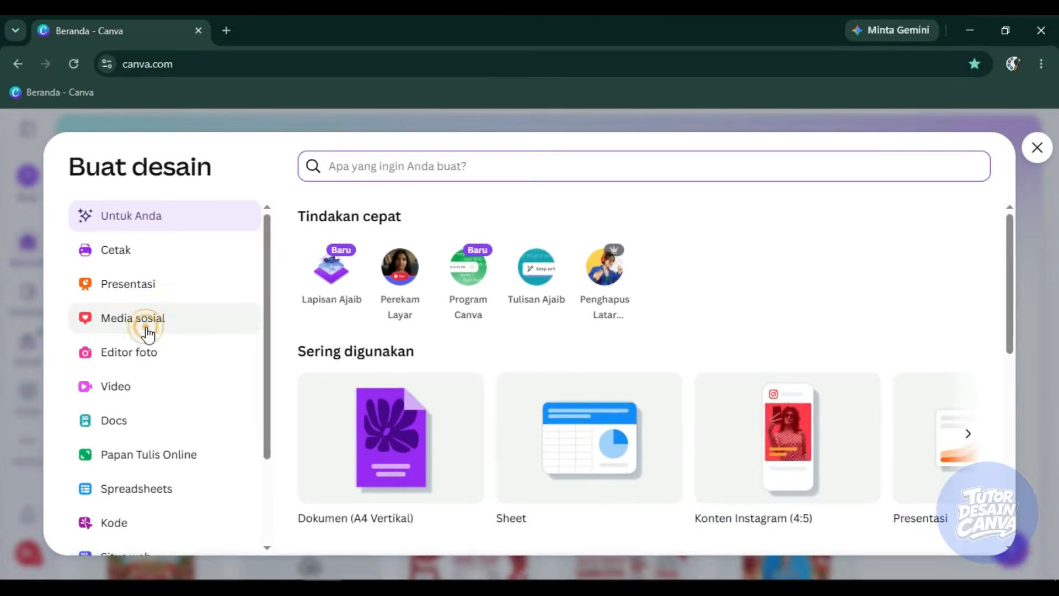
pyautogui.click(130, 331)
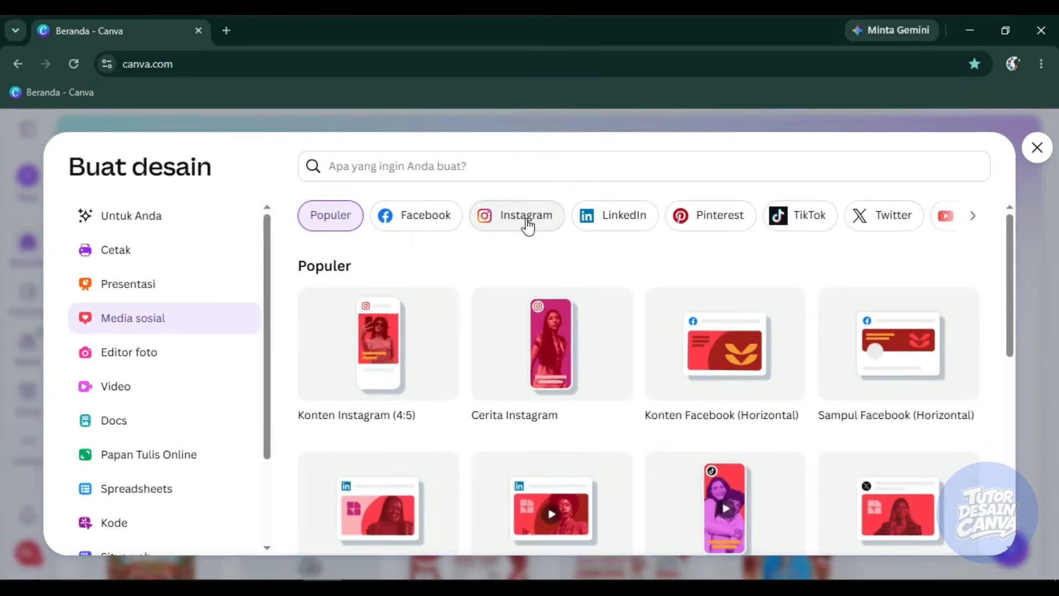
pyautogui.click(527, 217)
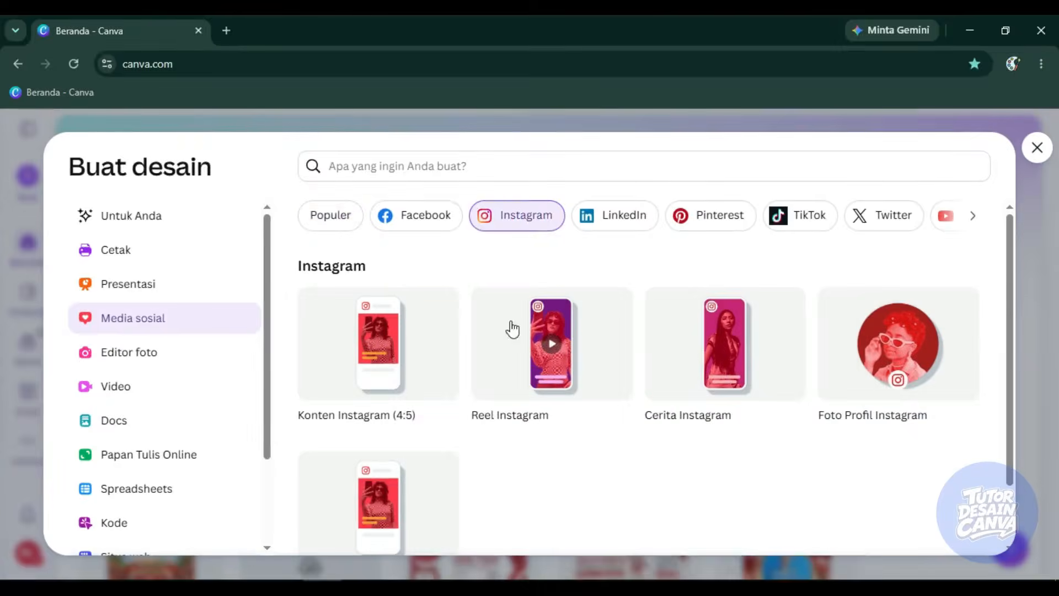
pyautogui.scroll(-2, 442, 414)
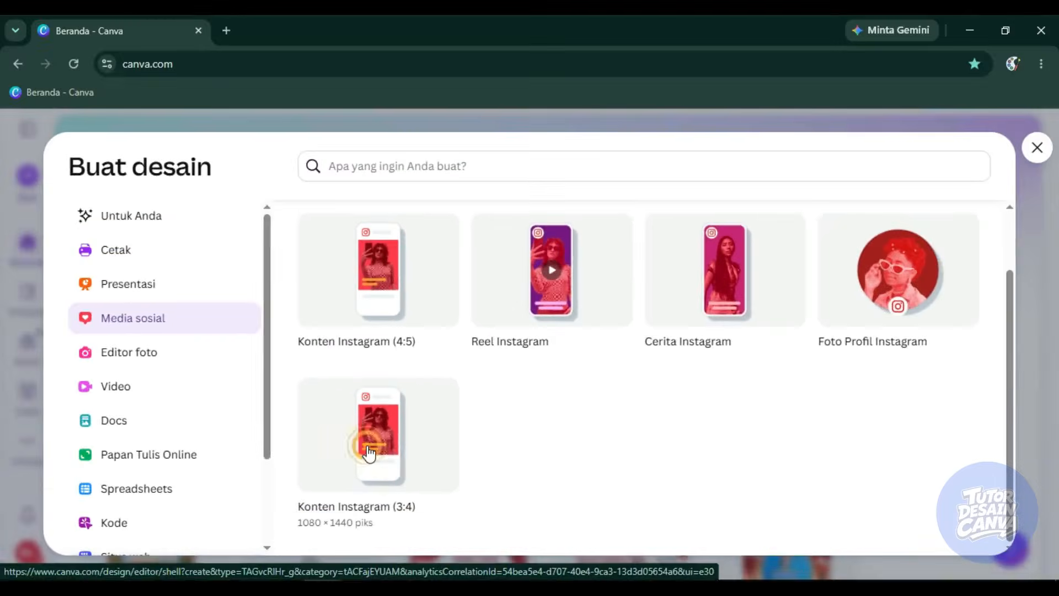
pyautogui.click(365, 461)
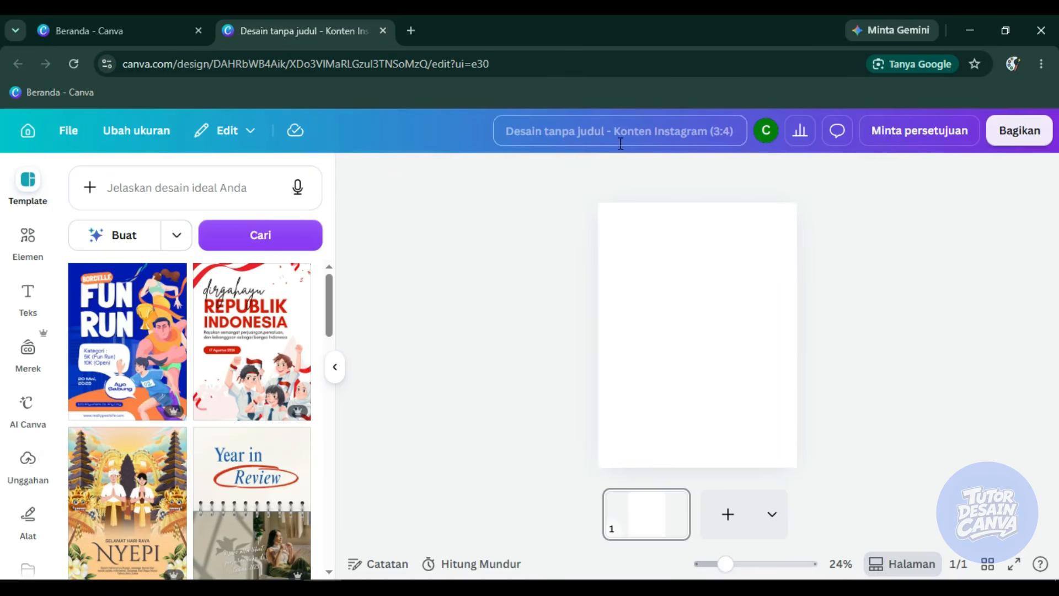
# Rename the untitled design to POSTER HUT RI.
pyautogui.click(588, 137)
pyautogui.press('BackSpace')
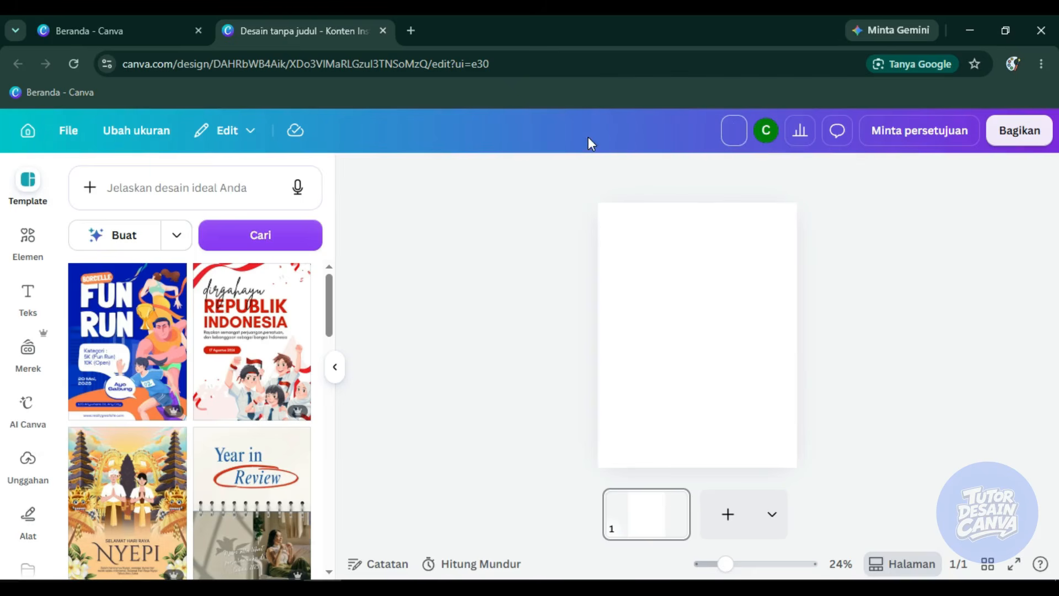
pyautogui.write('POSTER HUT RI')
pyautogui.click(641, 309)
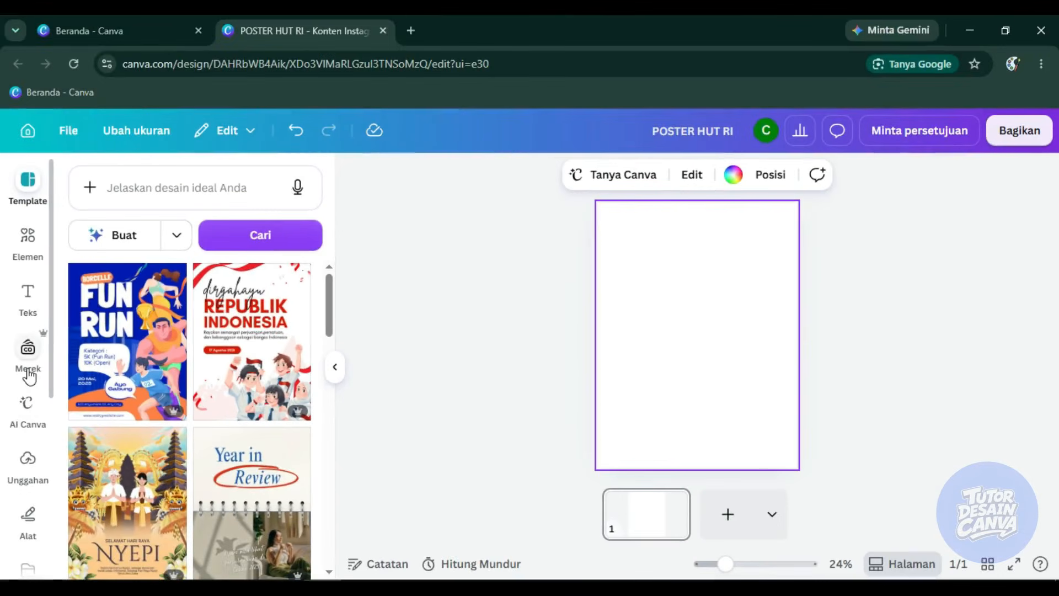
# Copy the selected HUT RI ke-81 poster prompt from Notepad and paste it into the AI Canva idea box, removing the trailing blank line.
pyautogui.scroll(-5, 25, 398)
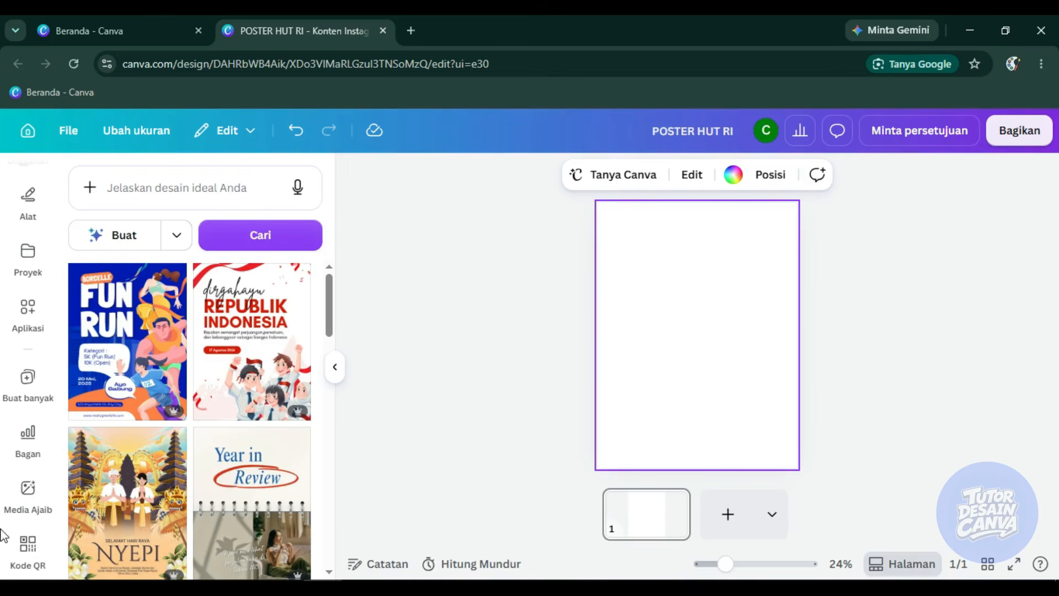
pyautogui.scroll(5, 38, 397)
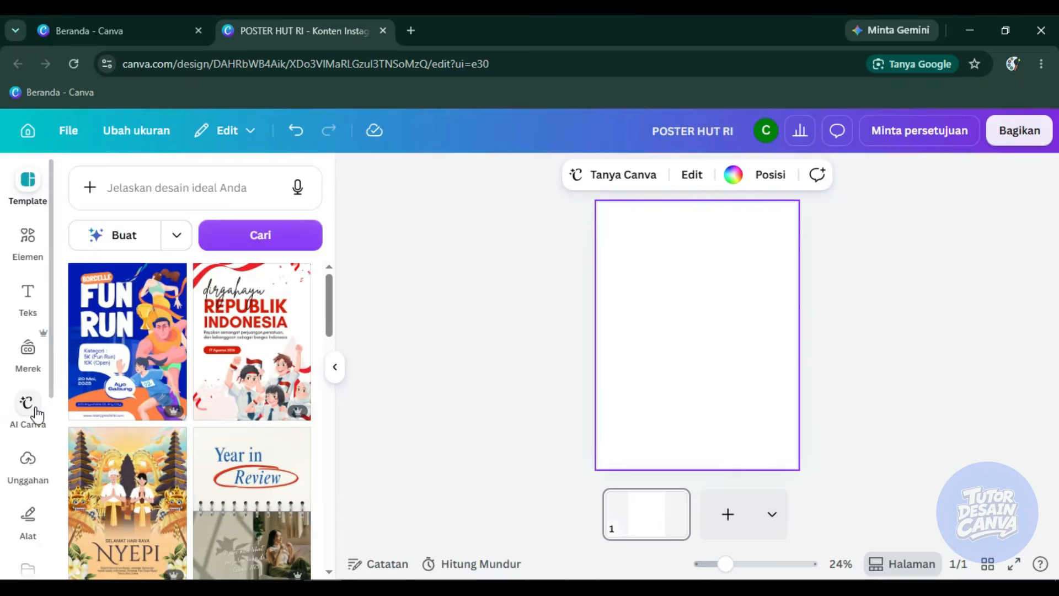
pyautogui.click(36, 412)
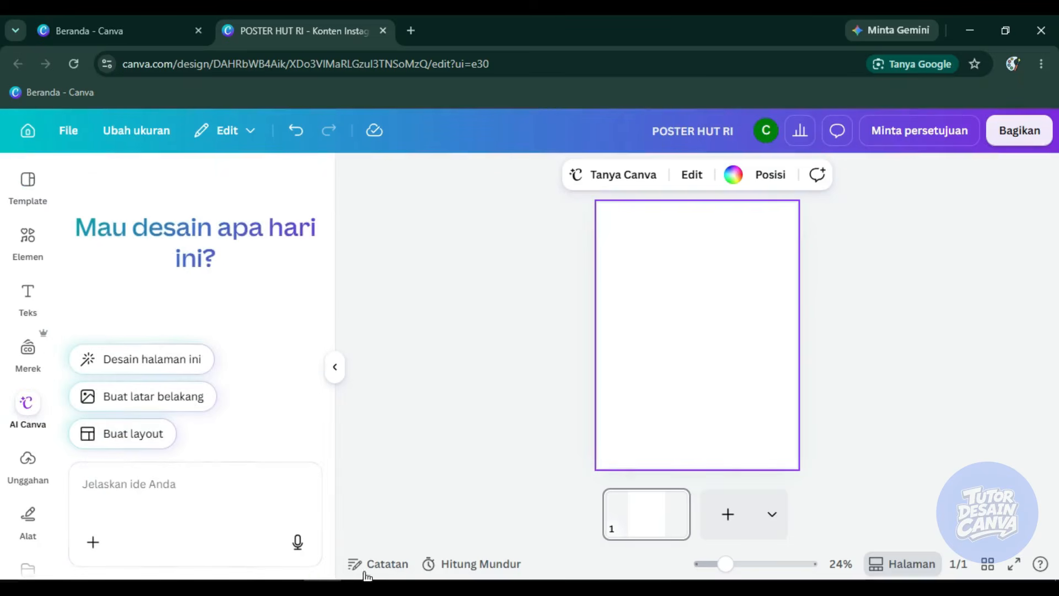
pyautogui.hotkey('alt', 'Tab')
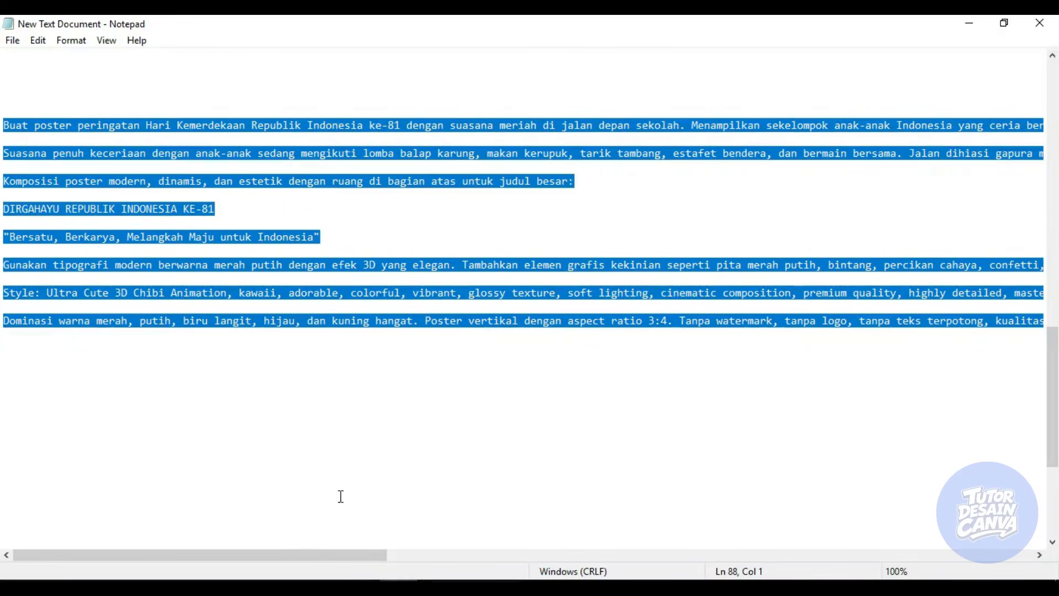
pyautogui.hotkey('ctrl', 'c')
pyautogui.hotkey('alt', 'Tab')
pyautogui.click(128, 490)
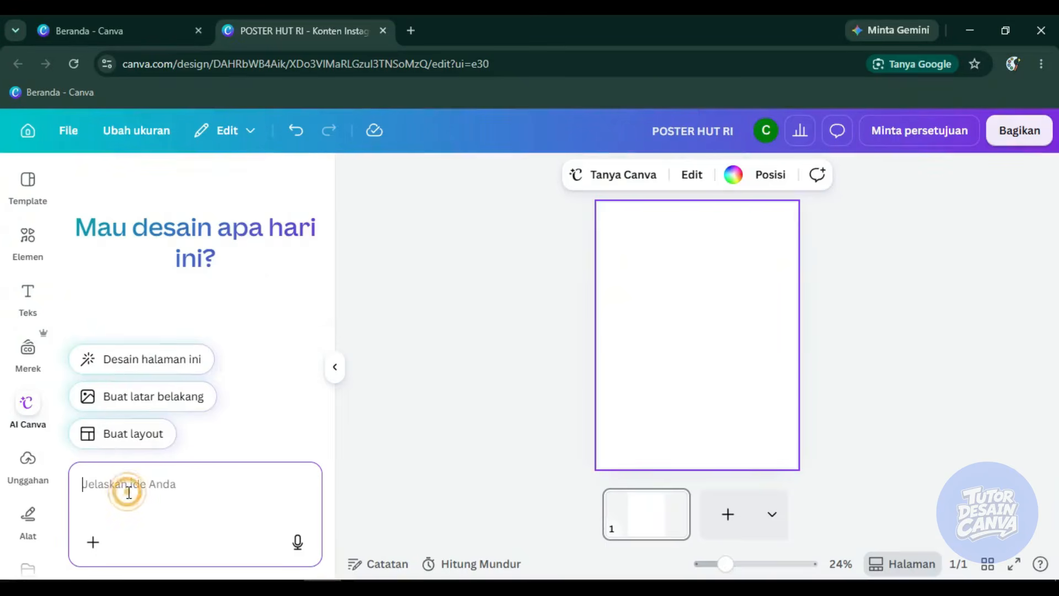
pyautogui.hotkey('ctrl', 'v')
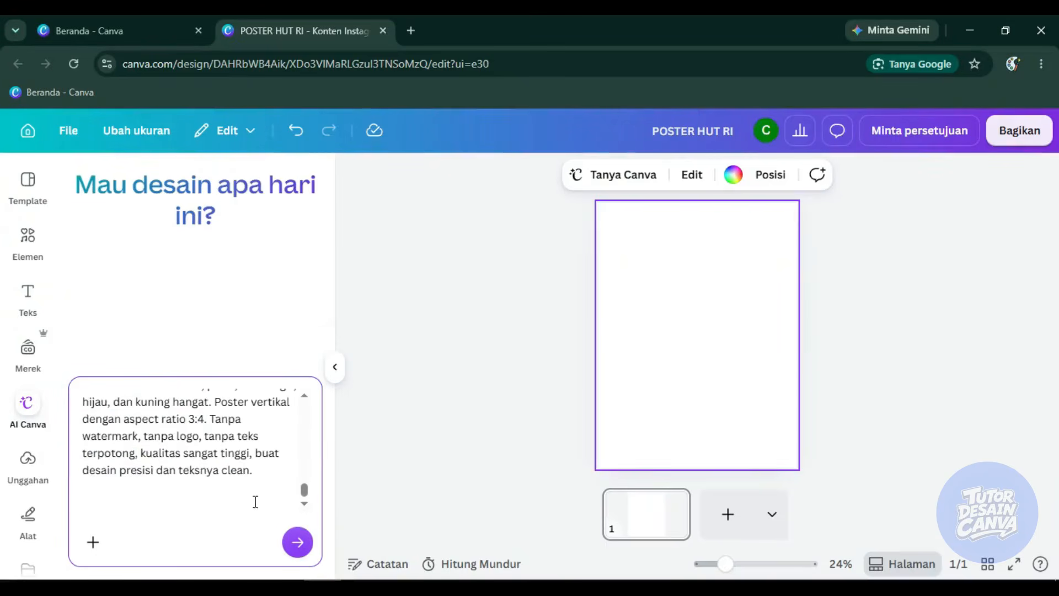
pyautogui.press('BackSpace')
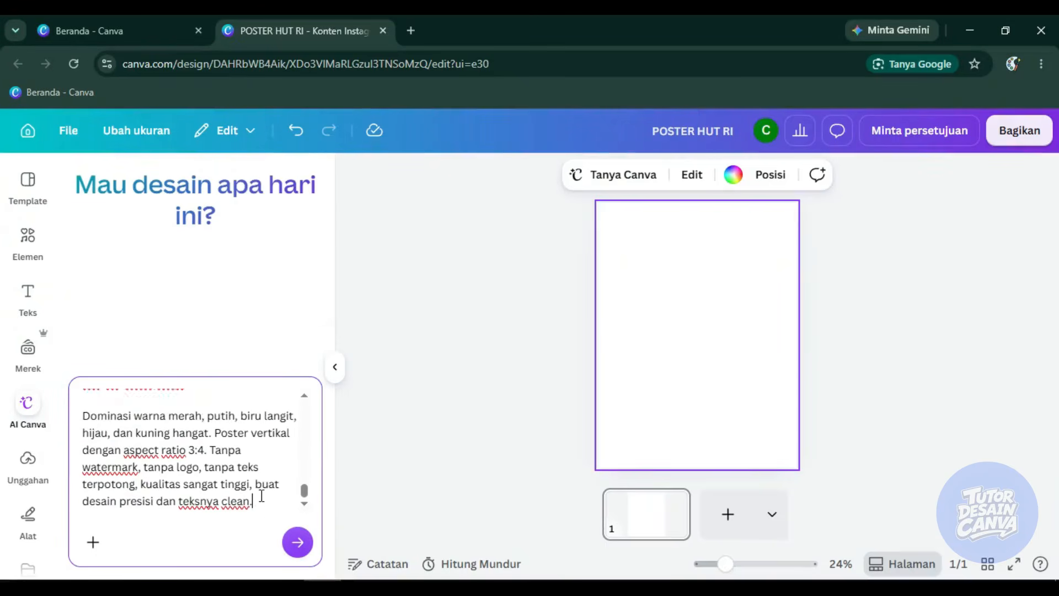
# Check the end of the pasted prompt and submit it to AI Canva to generate the poster.
pyautogui.scroll(6, 205, 484)
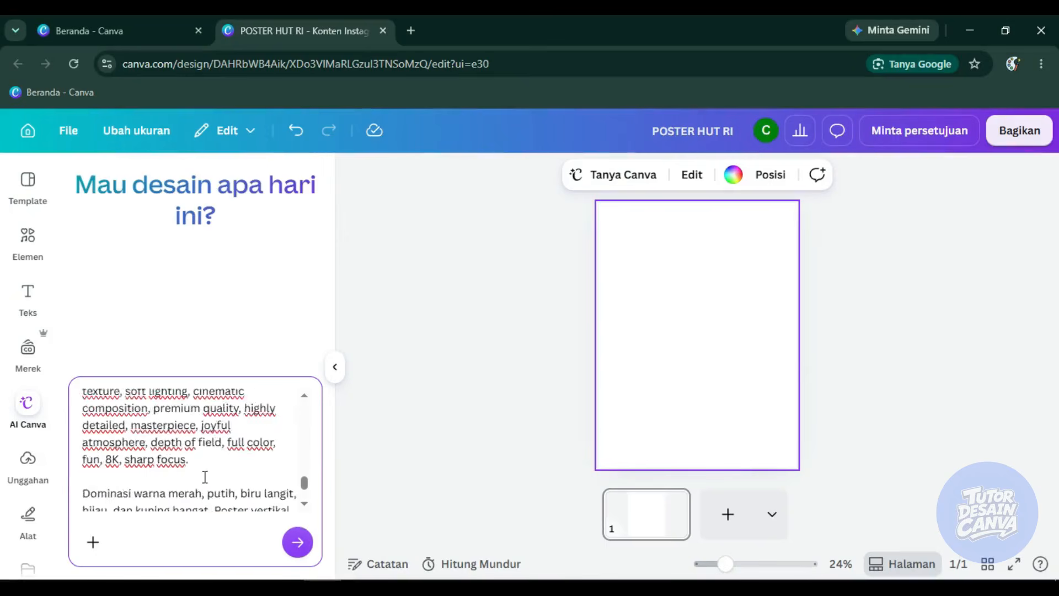
pyautogui.scroll(-3, 222, 453)
pyautogui.scroll(-3, 222, 453)
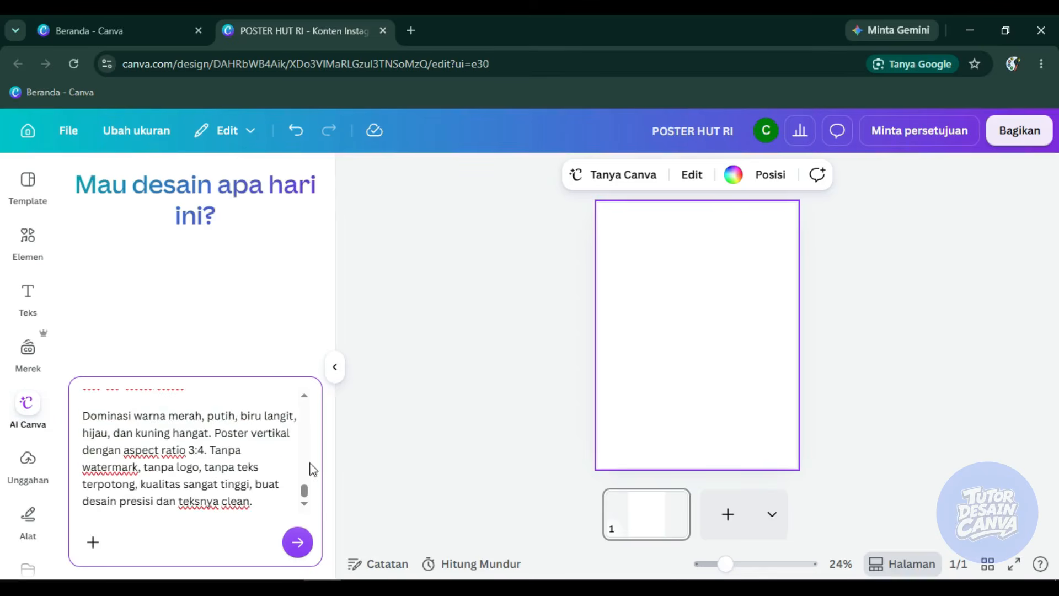
pyautogui.click(298, 543)
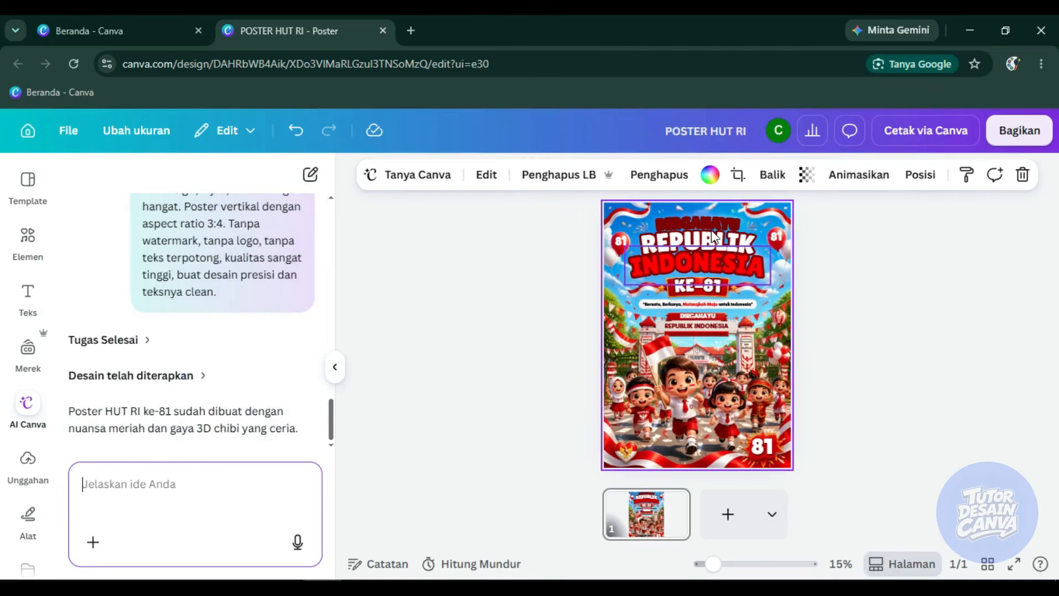
# Recolour the DIRGAHAYU title on the poster with a white outline effect and bright red text.
pyautogui.scroll(5, 710, 210)
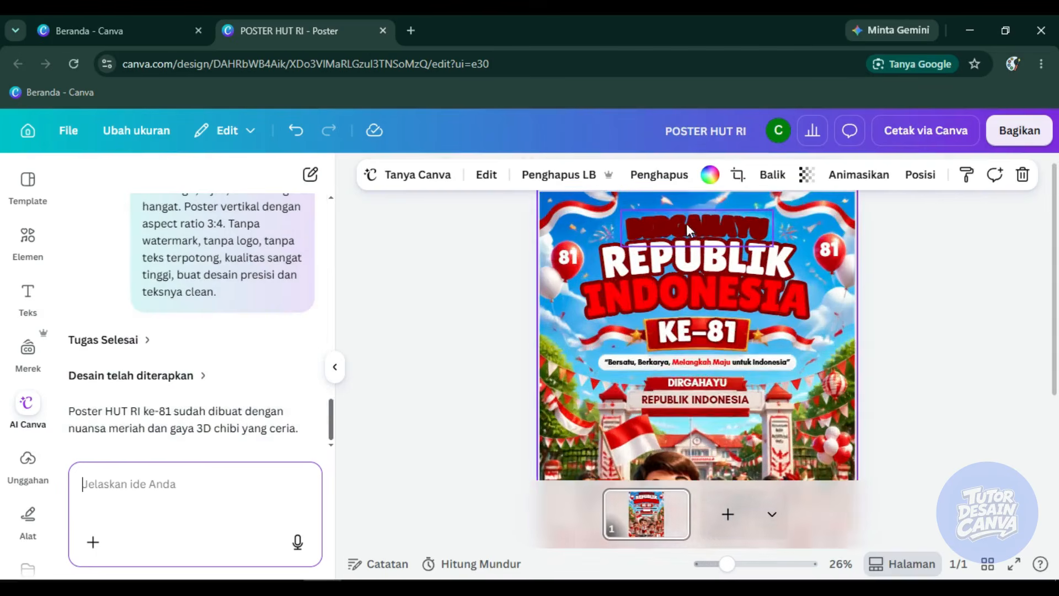
pyautogui.scroll(1, 664, 235)
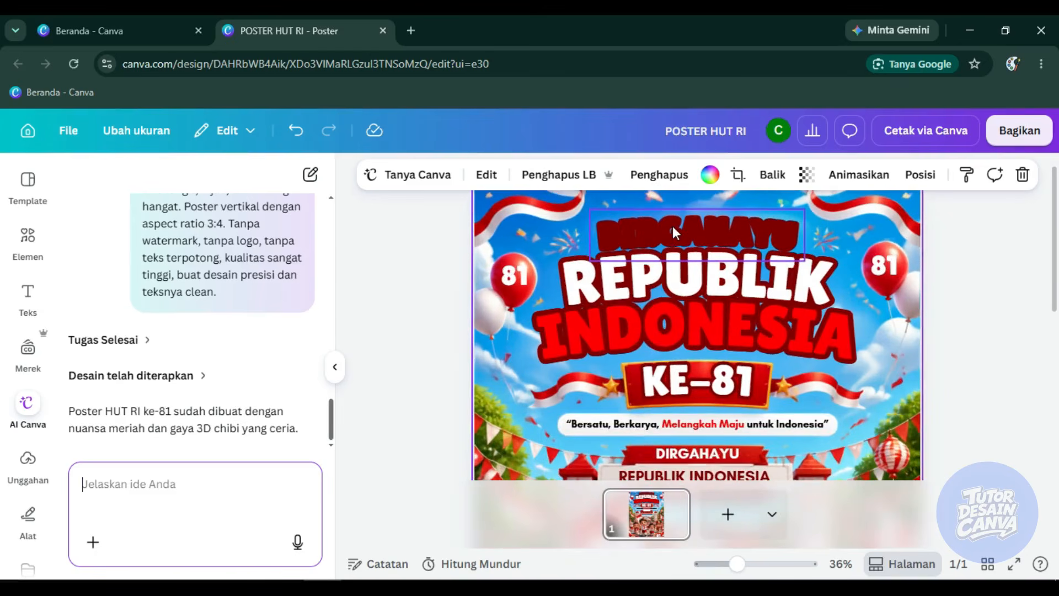
pyautogui.scroll(-3, 673, 226)
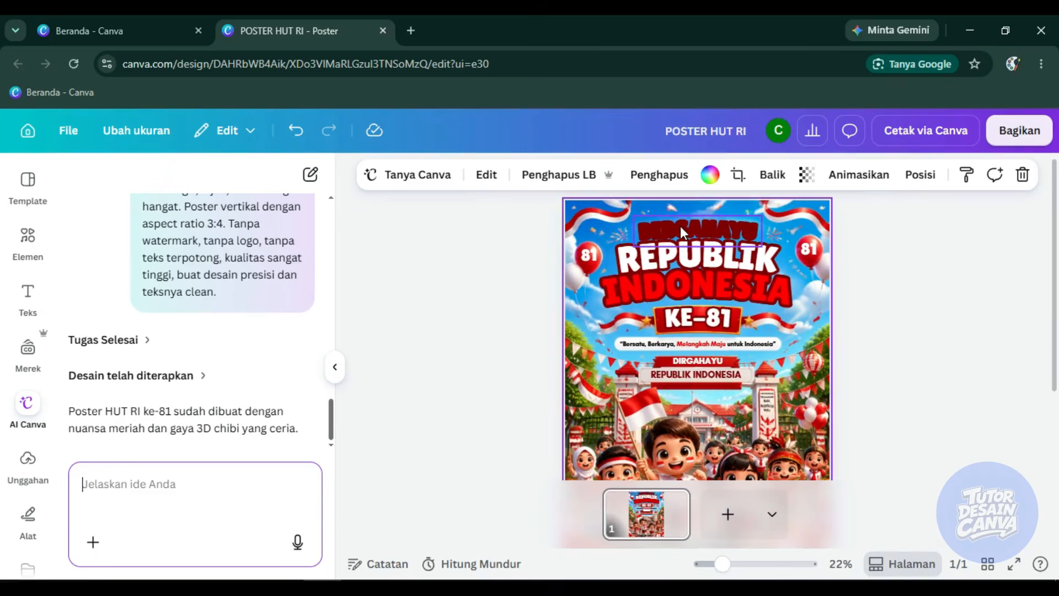
pyautogui.scroll(-3, 707, 293)
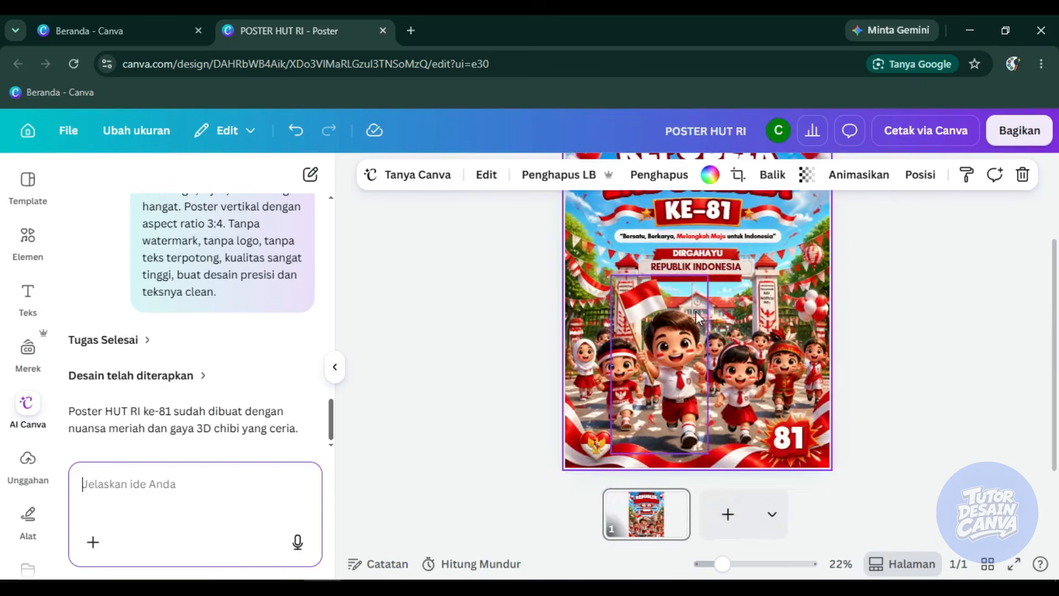
pyautogui.scroll(3, 684, 331)
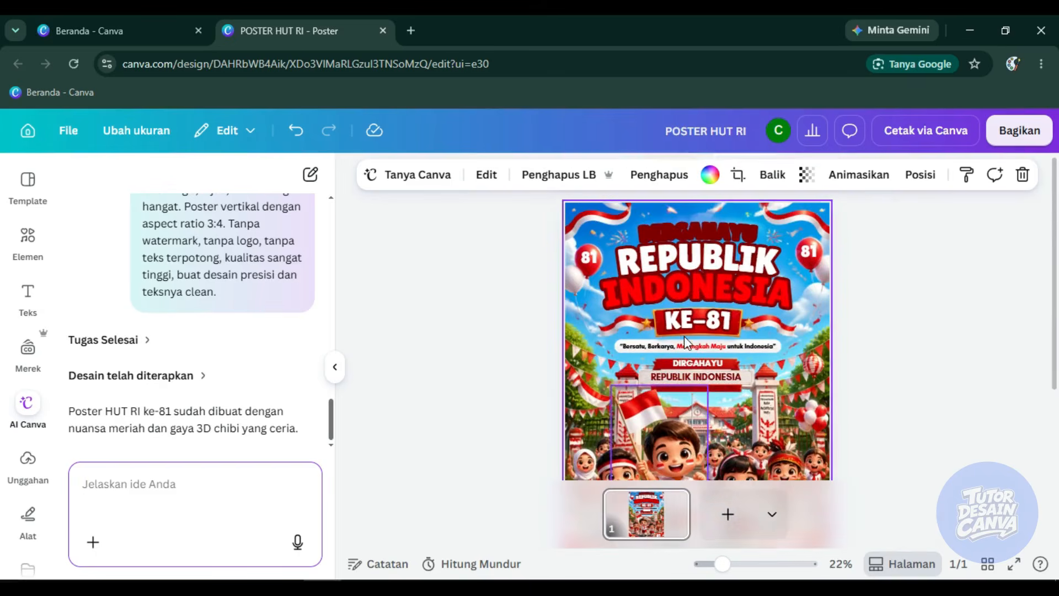
pyautogui.scroll(3, 692, 226)
pyautogui.click(687, 227)
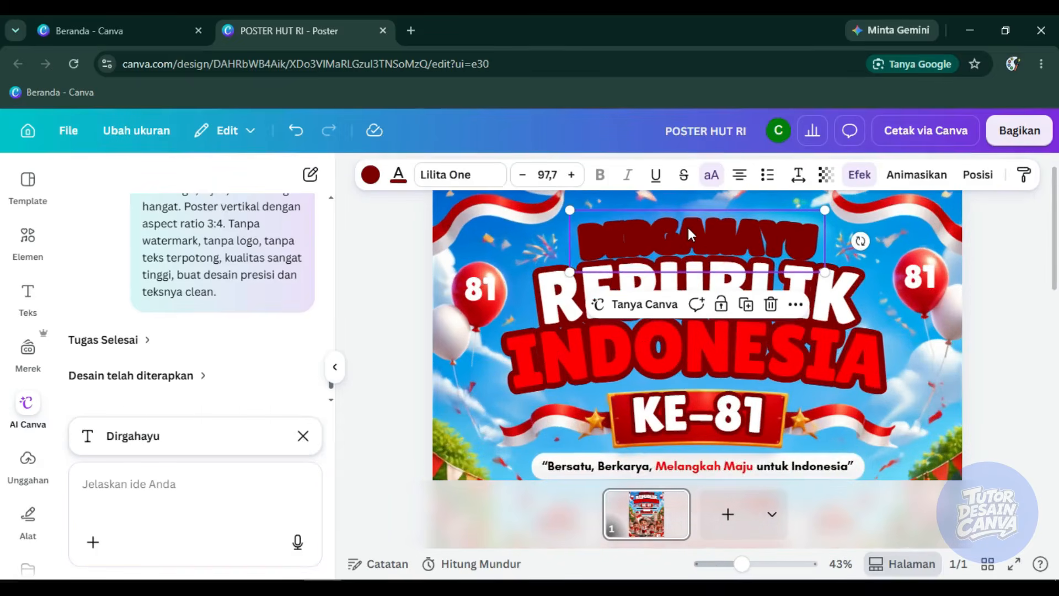
pyautogui.click(370, 175)
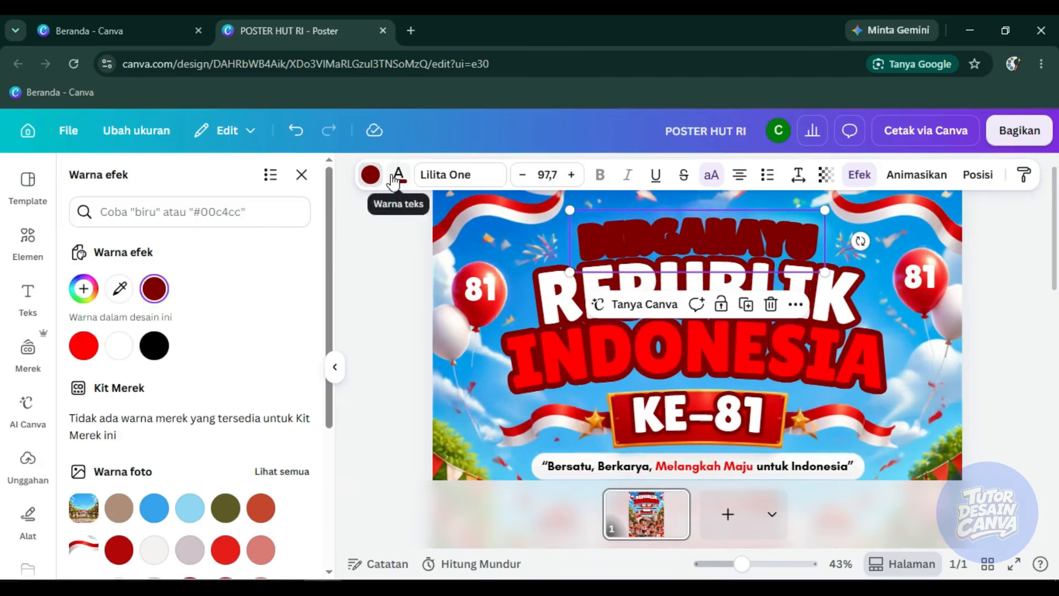
pyautogui.scroll(-3, 253, 458)
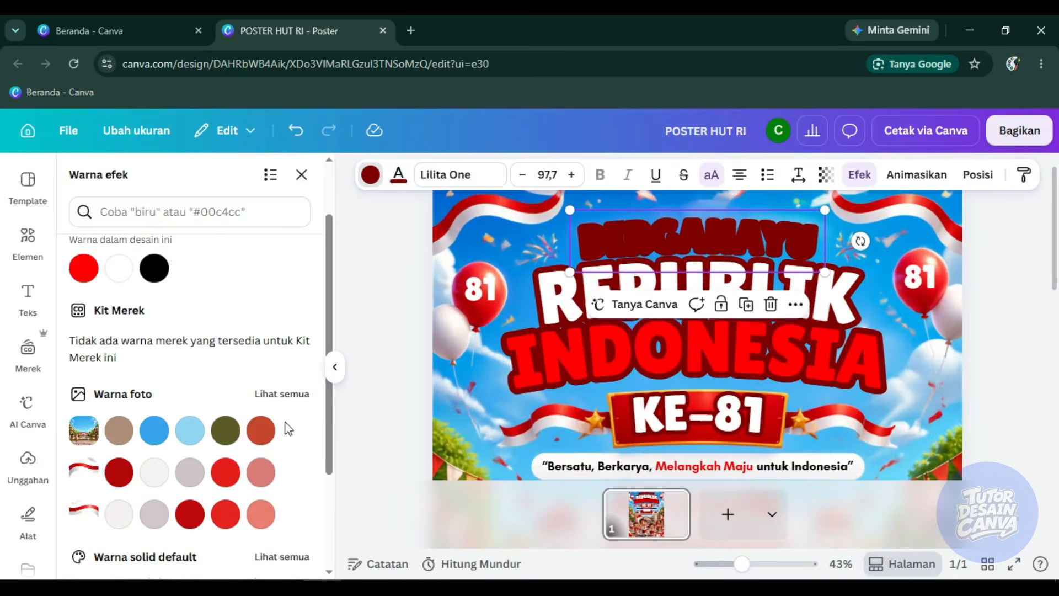
pyautogui.scroll(-2, 287, 428)
pyautogui.click(296, 444)
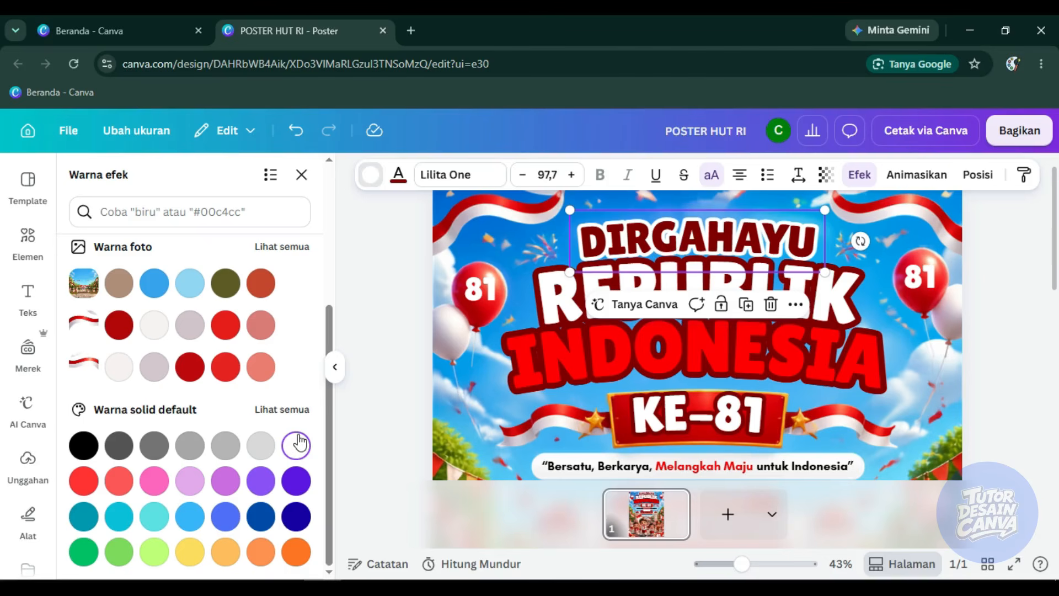
pyautogui.click(398, 176)
pyautogui.click(154, 289)
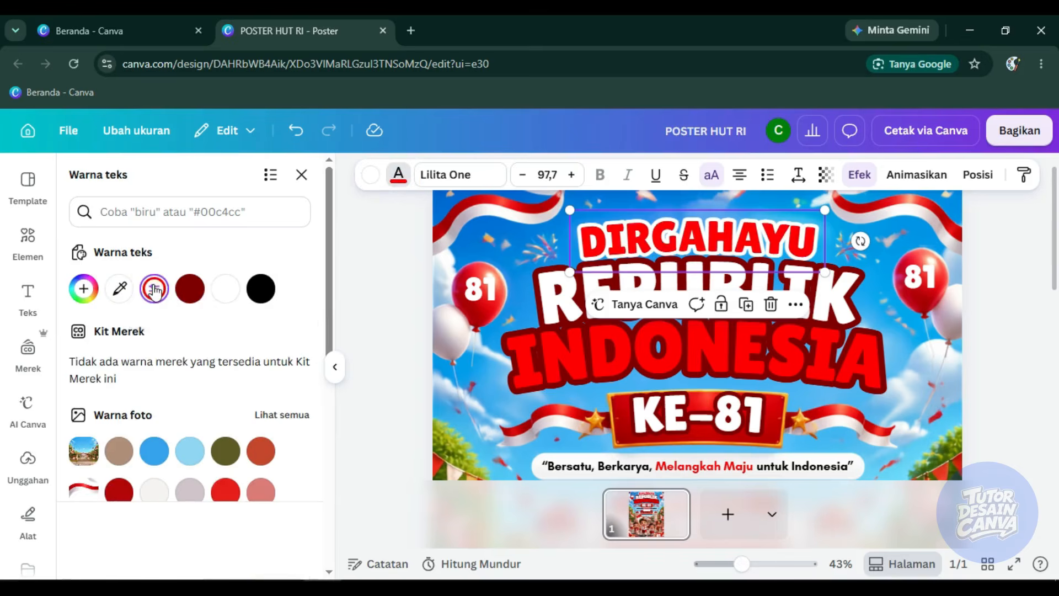
# Give the REPUBLIK title a white outline effect and bright red text.
pyautogui.click(548, 298)
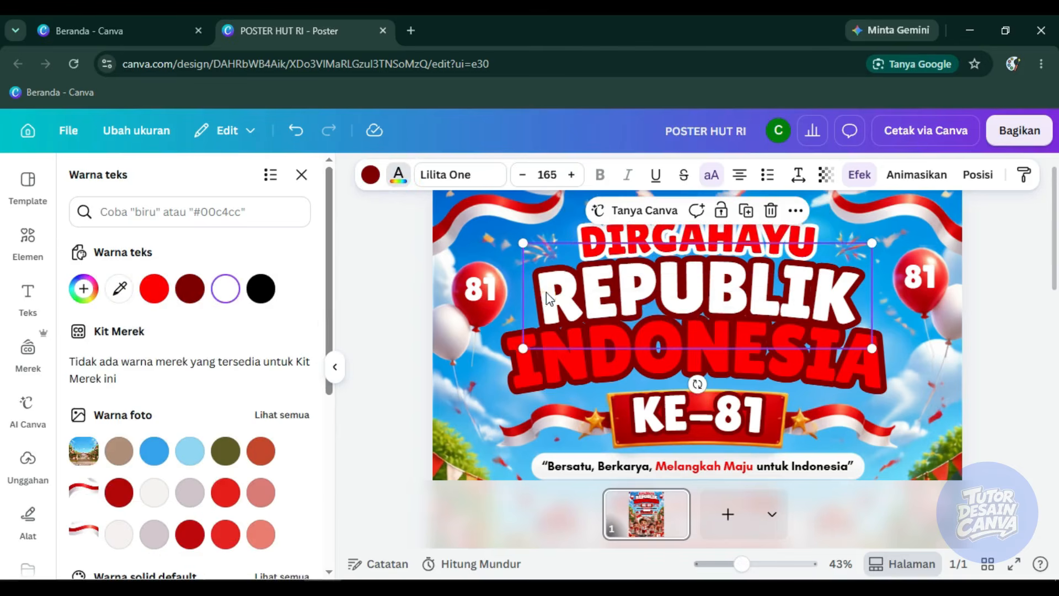
pyautogui.click(368, 174)
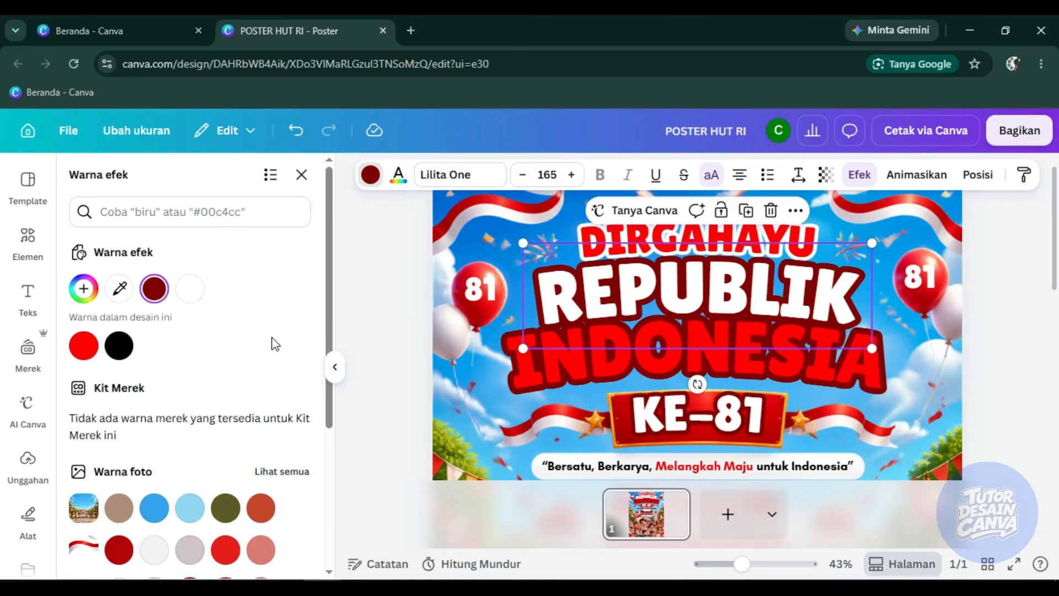
pyautogui.click(190, 289)
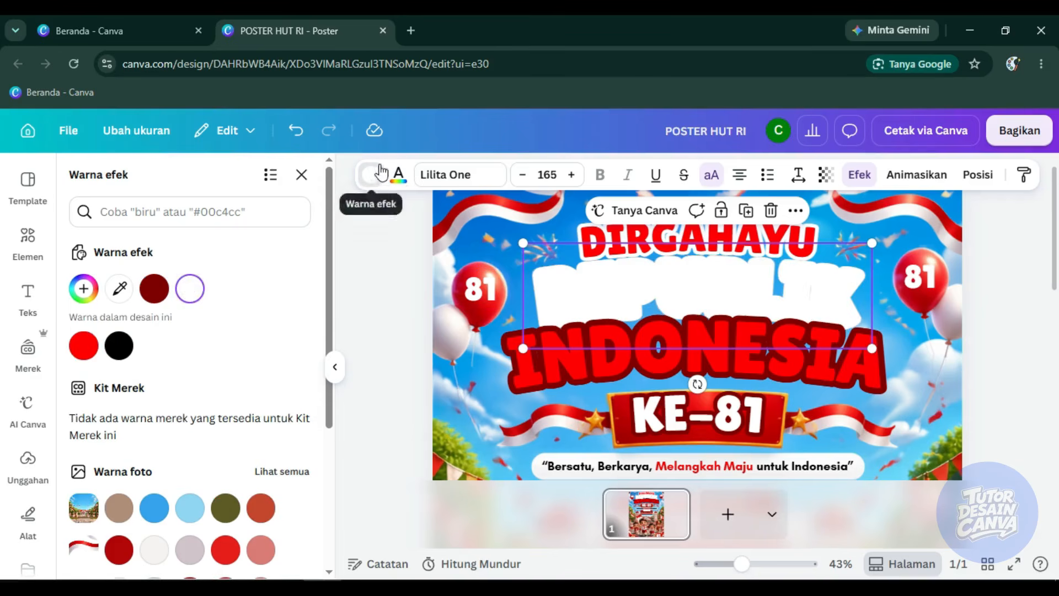
pyautogui.click(397, 174)
pyautogui.click(156, 292)
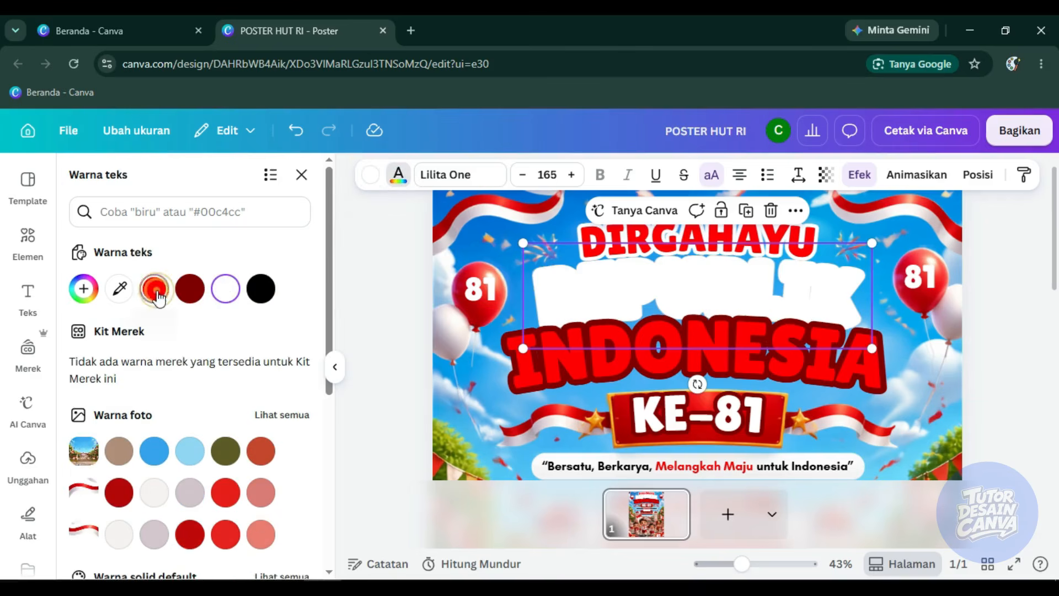
# Change the INDONESIA title to white text (#ffffff) with a bright red outline effect.
pyautogui.click(521, 383)
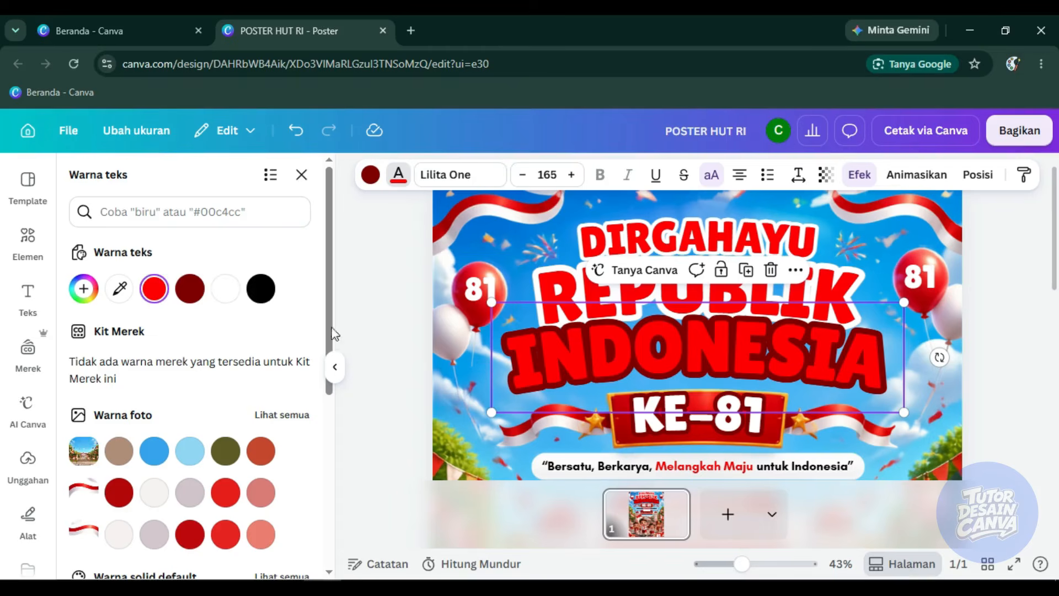
pyautogui.click(225, 293)
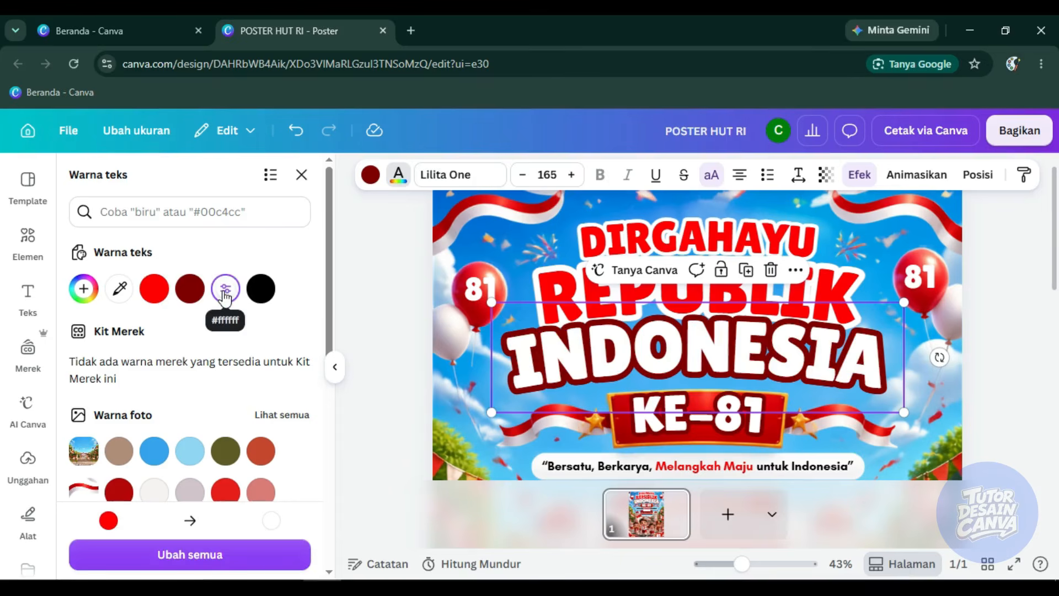
pyautogui.click(370, 175)
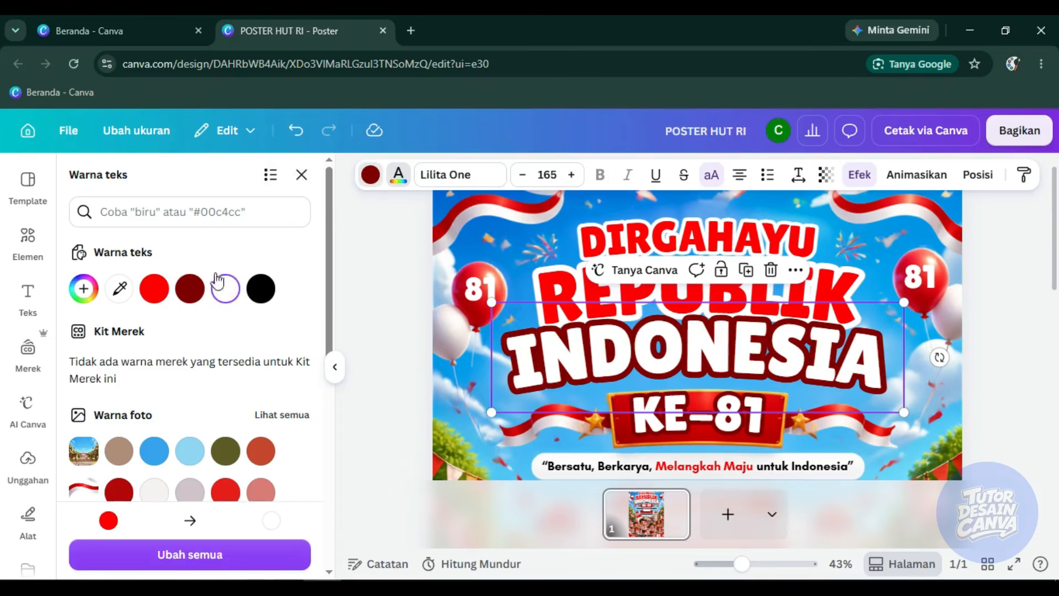
pyautogui.click(83, 345)
pyautogui.scroll(-2, 936, 310)
pyautogui.scroll(2, 937, 310)
pyautogui.scroll(1, 936, 311)
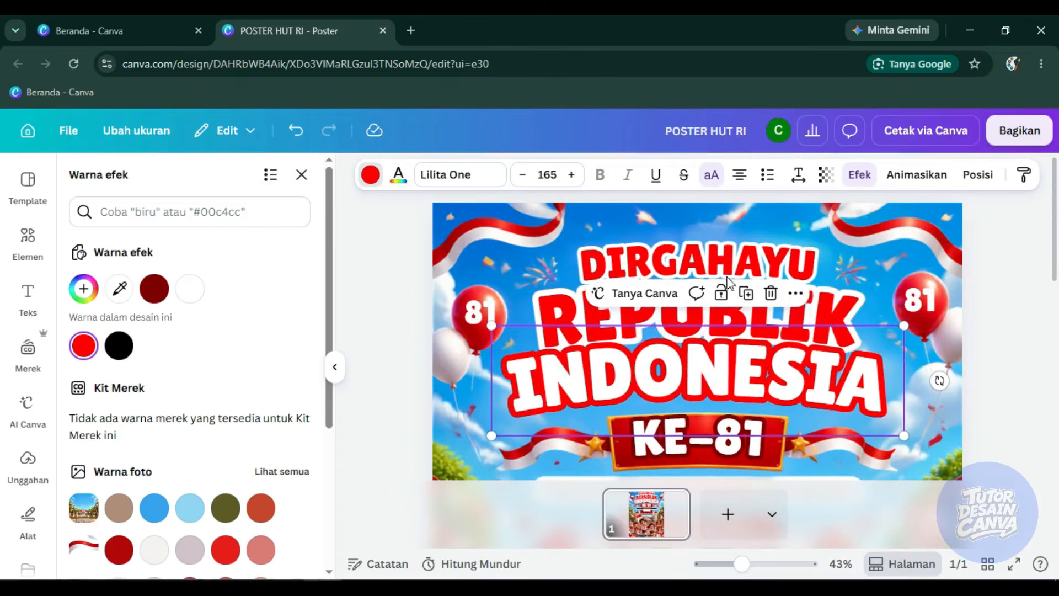
# Nudge the DIRGAHAYU and REPUBLIK titles slightly upward to adjust the title spacing above INDONESIA.
pyautogui.click(714, 275)
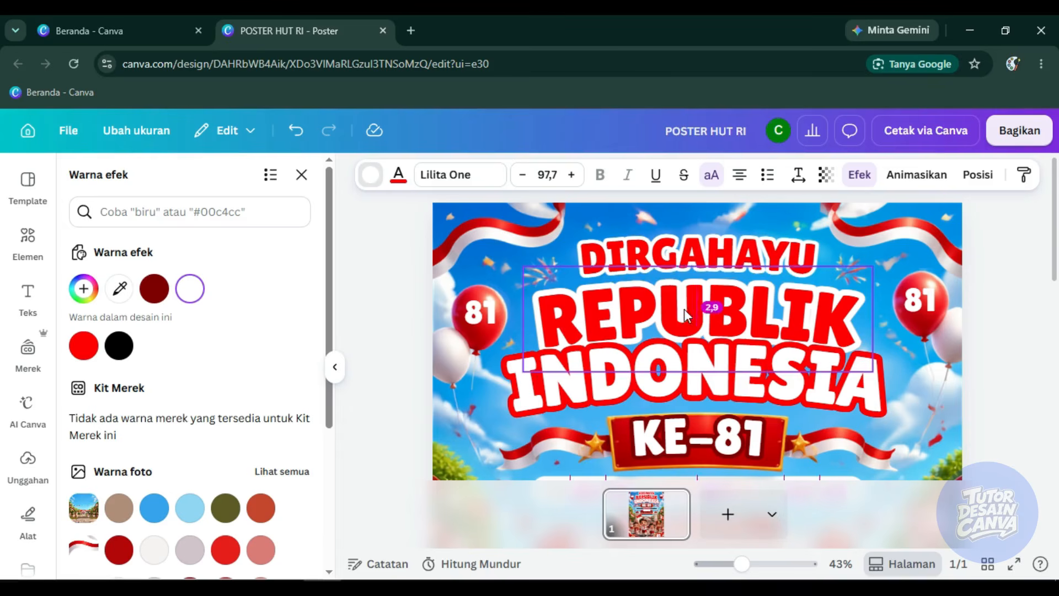
pyautogui.click(675, 326)
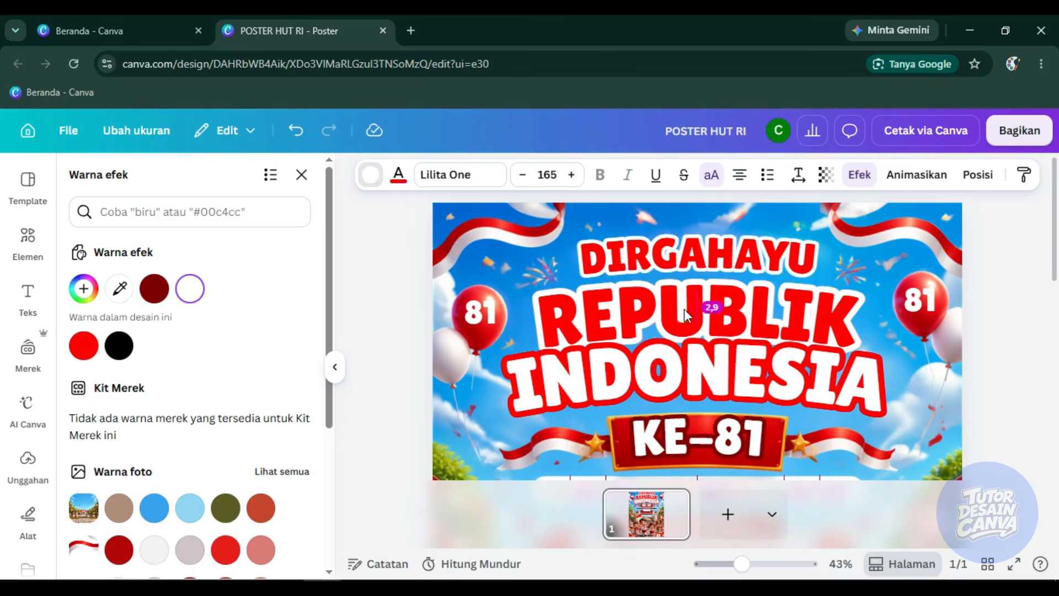
pyautogui.click(661, 232)
pyautogui.click(668, 254)
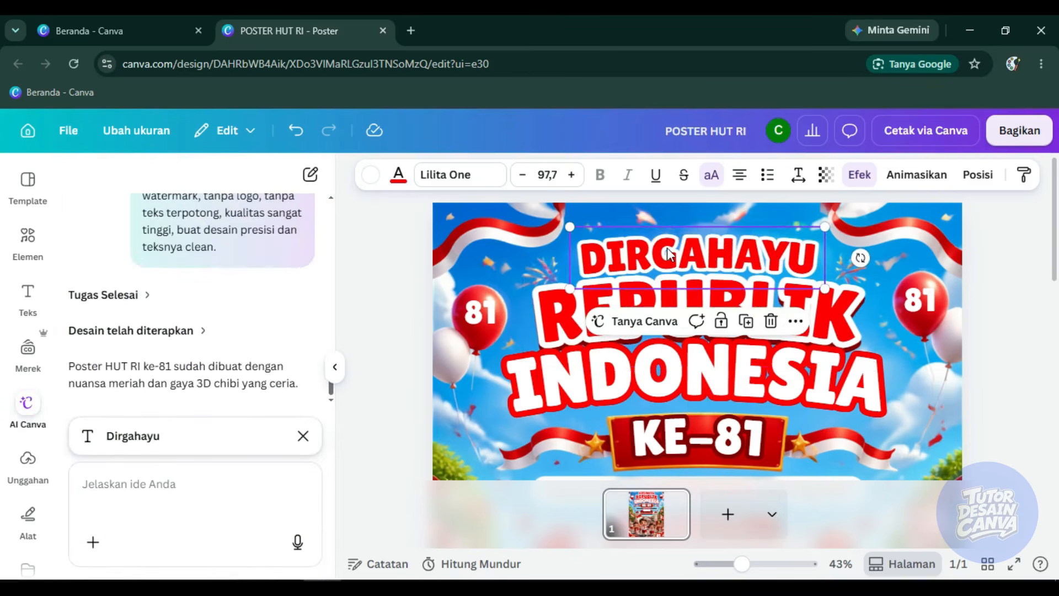
pyautogui.press('Up')
pyautogui.press('Up')
pyautogui.press('Up')
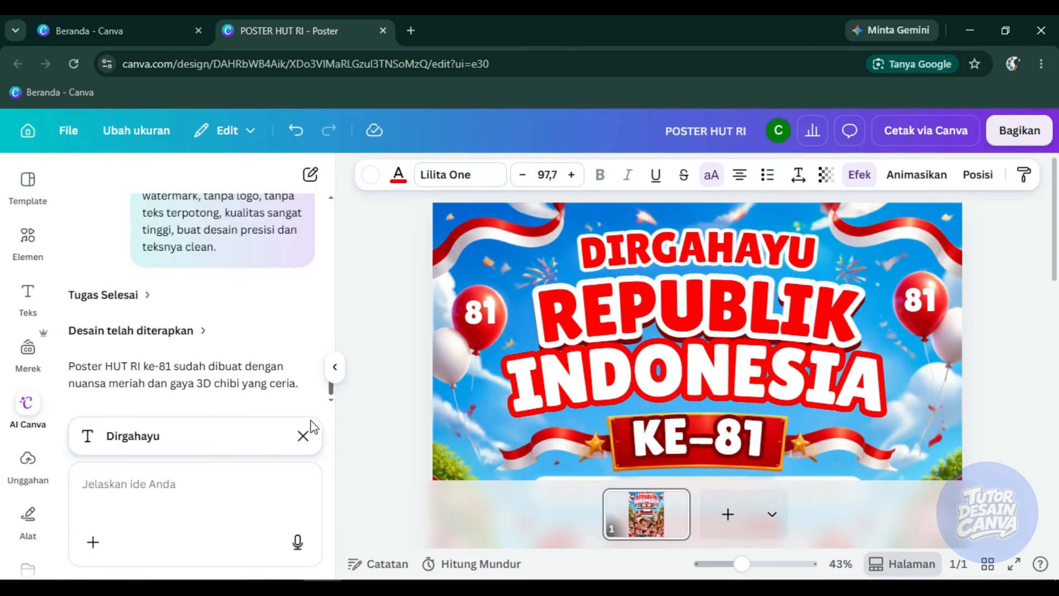
pyautogui.click(303, 436)
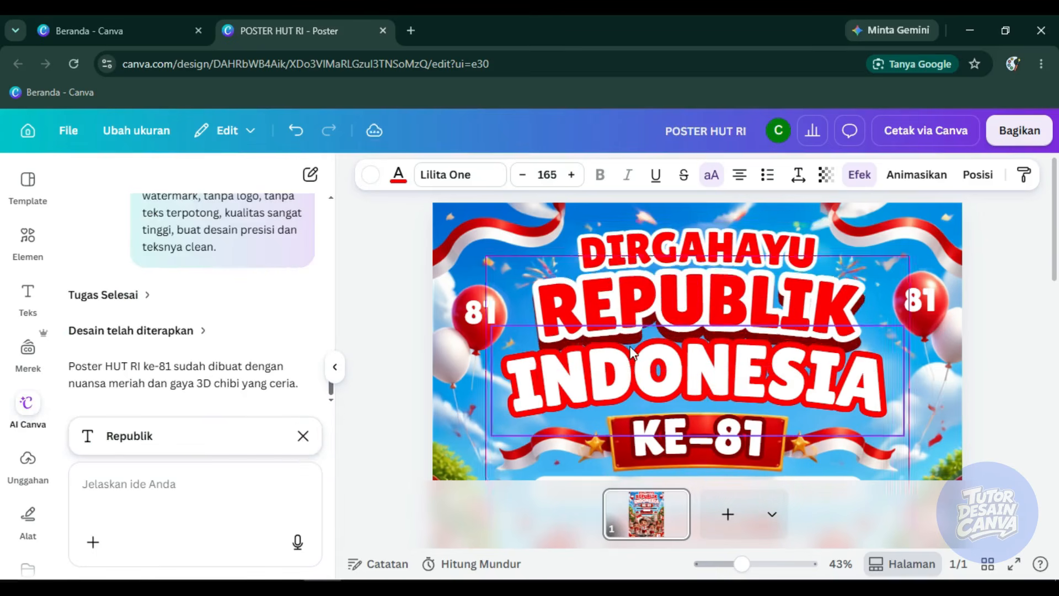
pyautogui.click(646, 251)
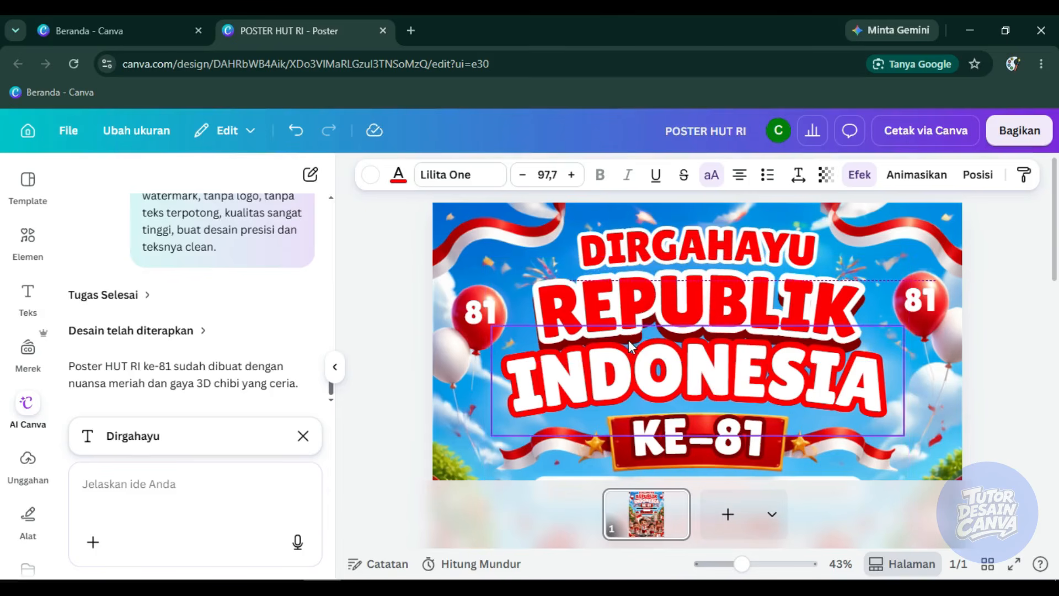
pyautogui.click(577, 309)
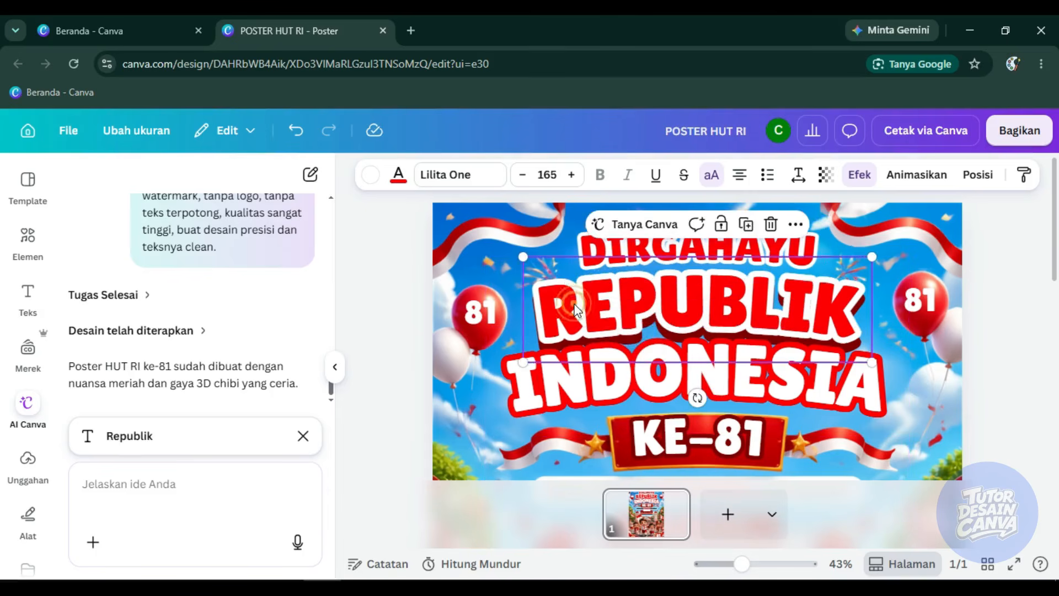
# Try moving the front KE-81 text sideways off its dark red duplicate layer, and undo the move.
pyautogui.scroll(-2, 749, 376)
pyautogui.scroll(1, 749, 376)
pyautogui.scroll(3, 750, 376)
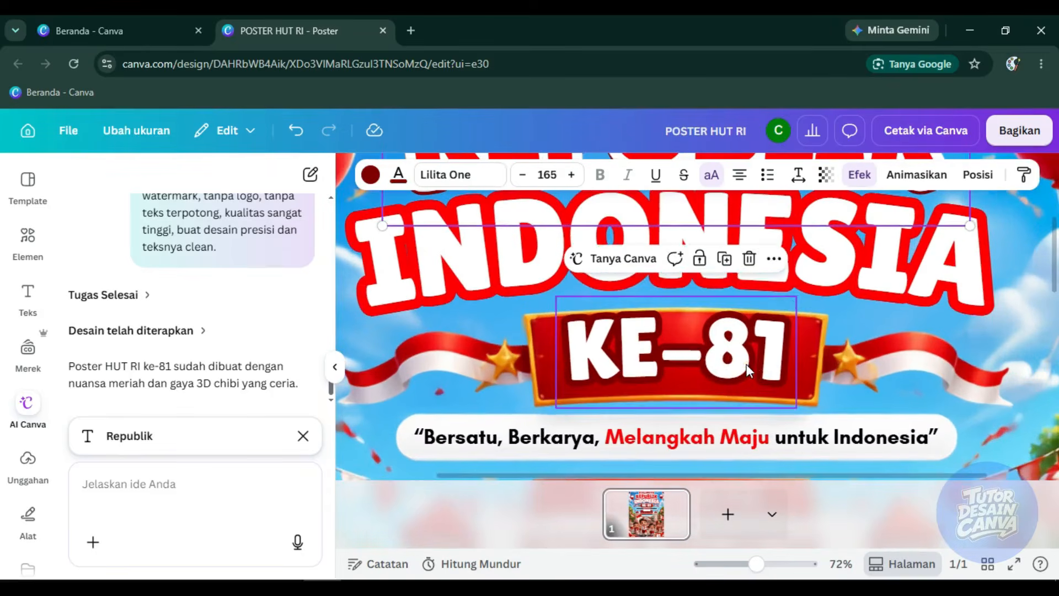
pyautogui.click(746, 360)
pyautogui.moveTo(746, 357); pyautogui.dragTo(648, 360)
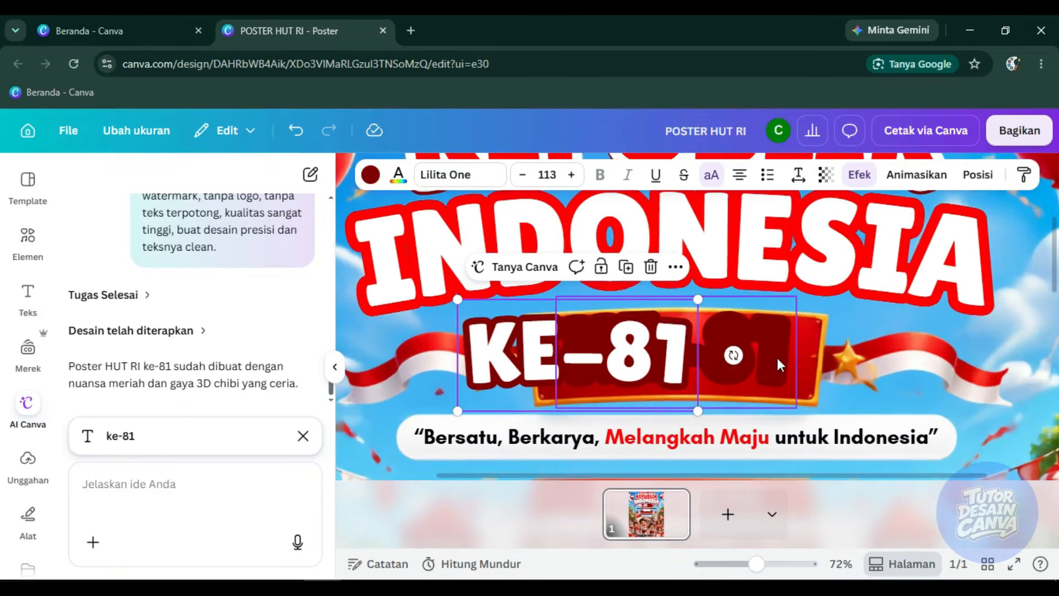
pyautogui.hotkey('ctrl', 'z')
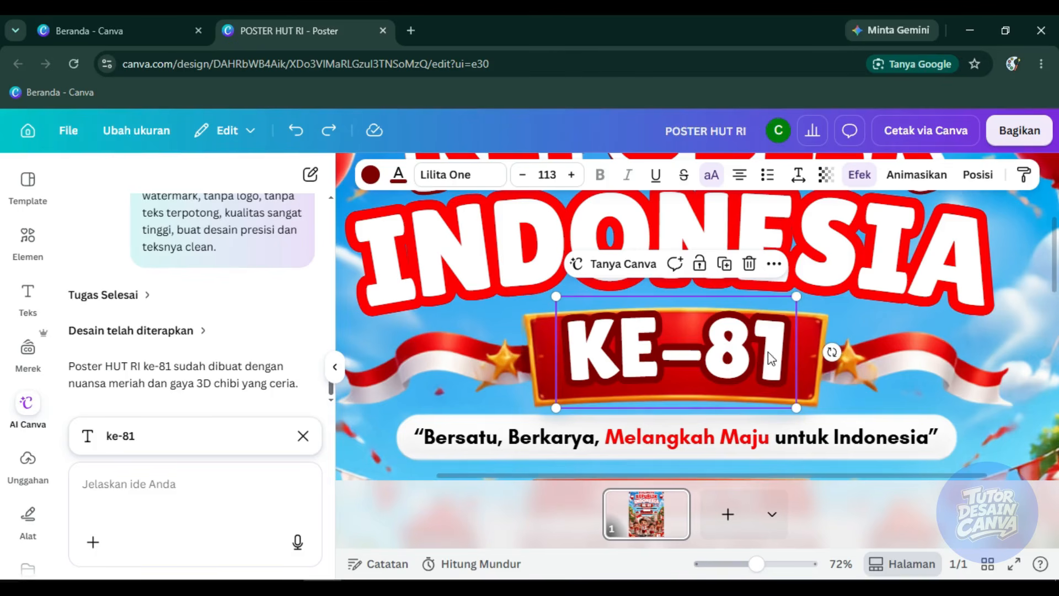
pyautogui.moveTo(771, 358); pyautogui.dragTo(625, 357)
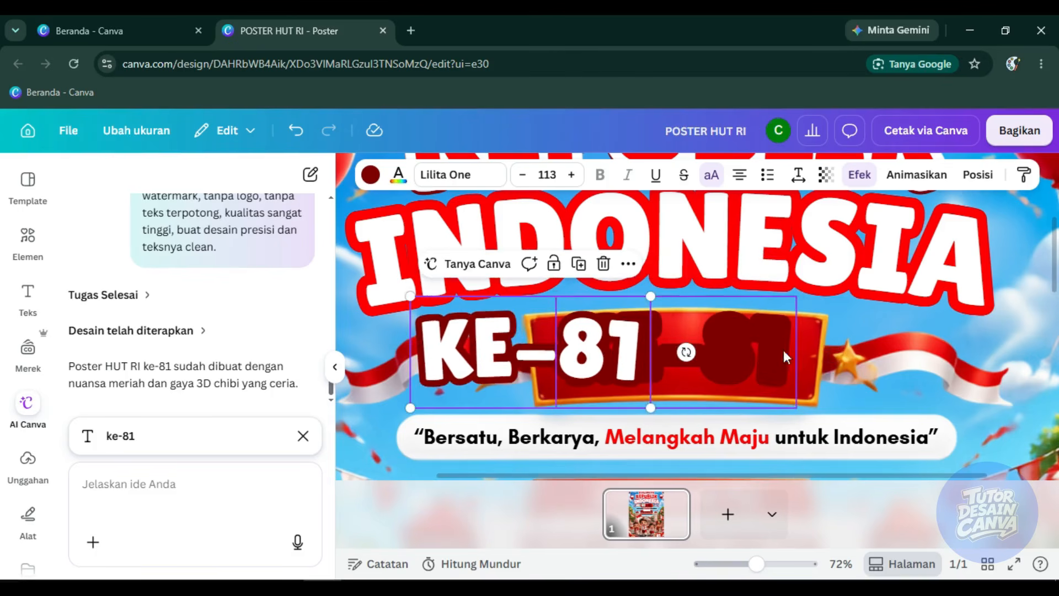
pyautogui.hotkey('ctrl', 'z')
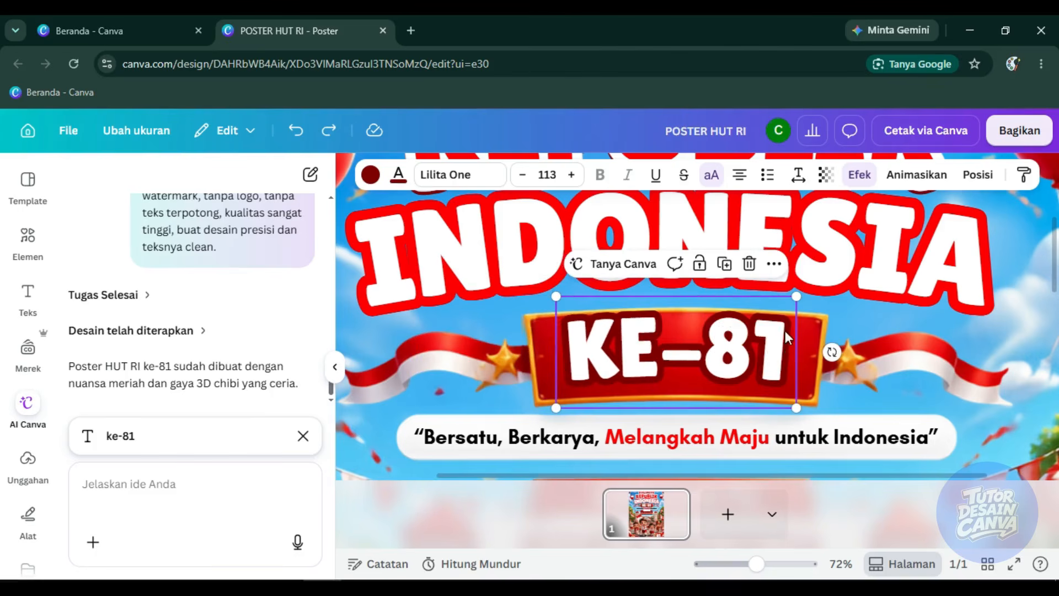
# Scale both KE-81 text layers down together to size 95,6 and centre them as a group on the red banner.
pyautogui.keyDown('shift'); pyautogui.click(782, 324); pyautogui.keyUp('shift')
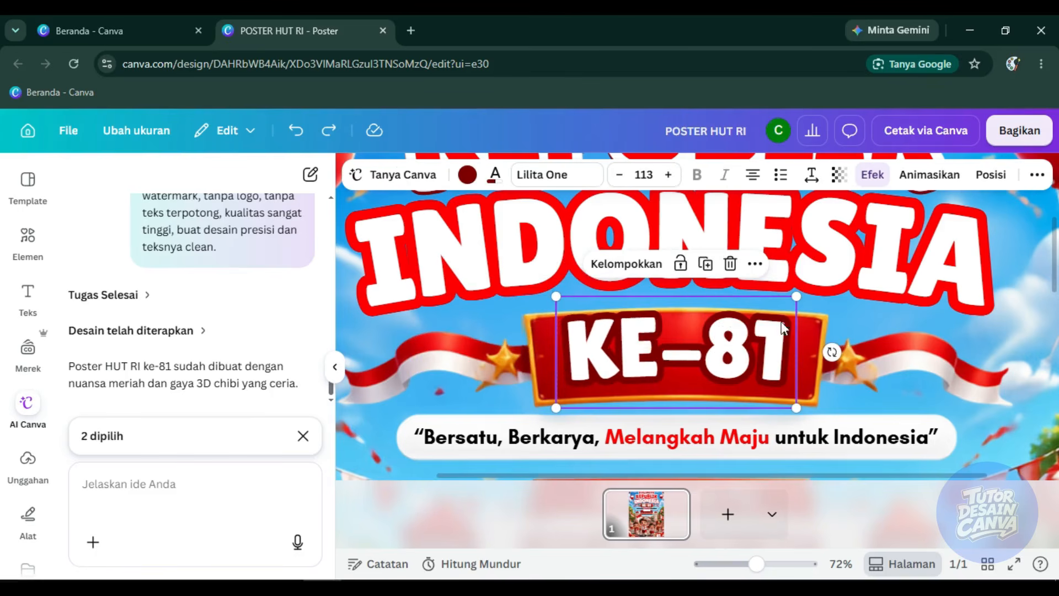
pyautogui.moveTo(792, 298); pyautogui.dragTo(759, 328)
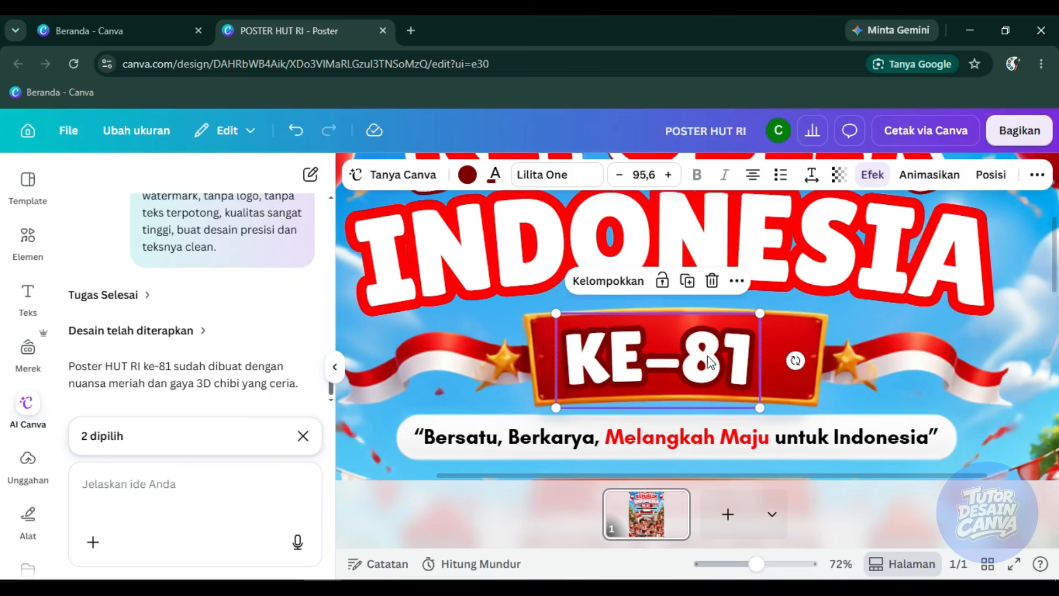
pyautogui.hotkey('ctrl', 'g')
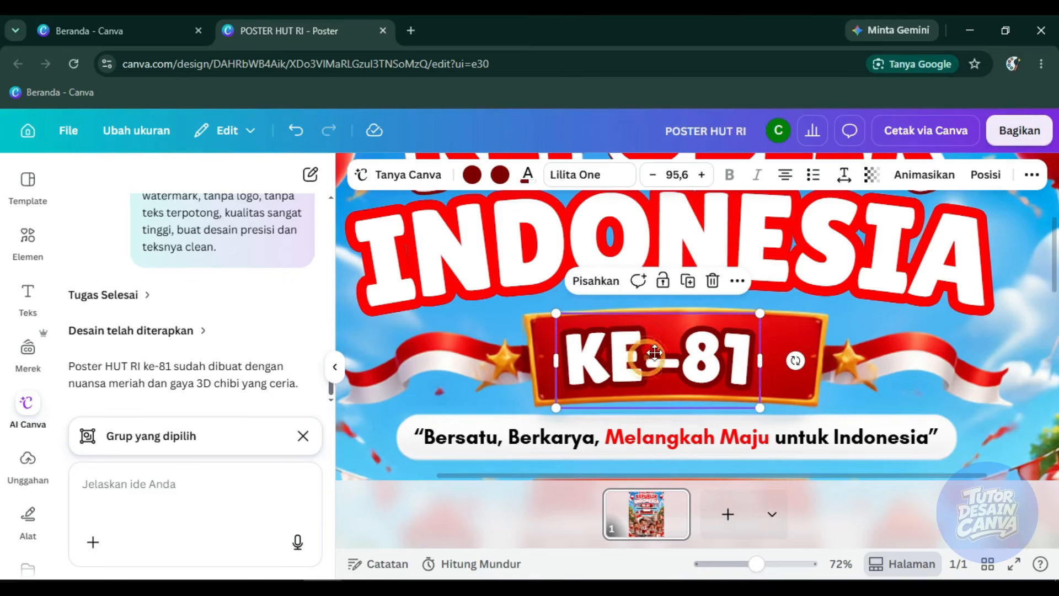
pyautogui.moveTo(646, 358); pyautogui.dragTo(669, 347)
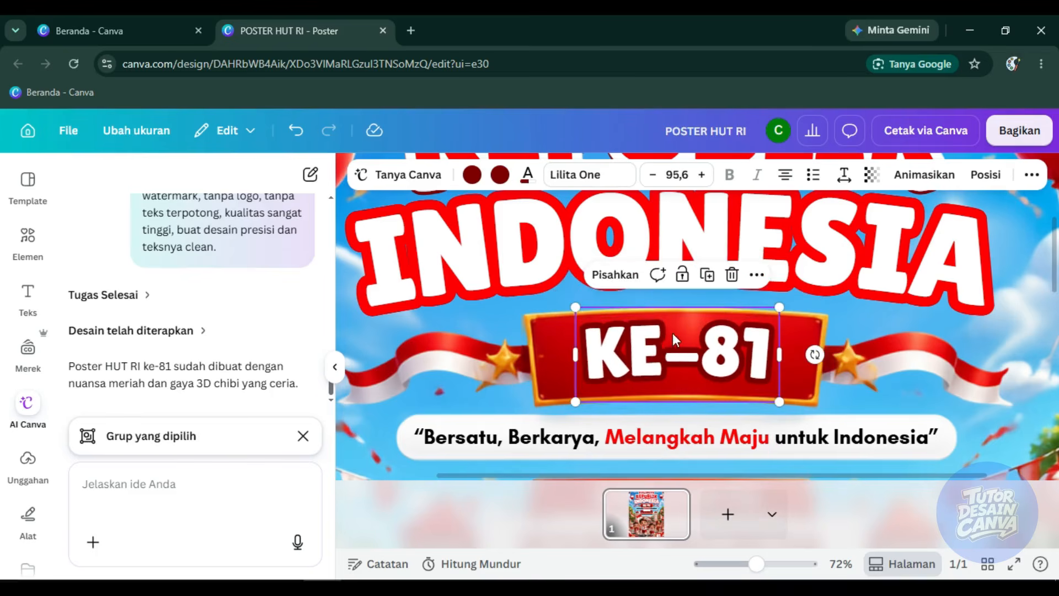
# Look over the whole poster, from the titles down to the running children and the 81 starburst badge.
pyautogui.scroll(-4, 736, 336)
pyautogui.scroll(-2, 733, 366)
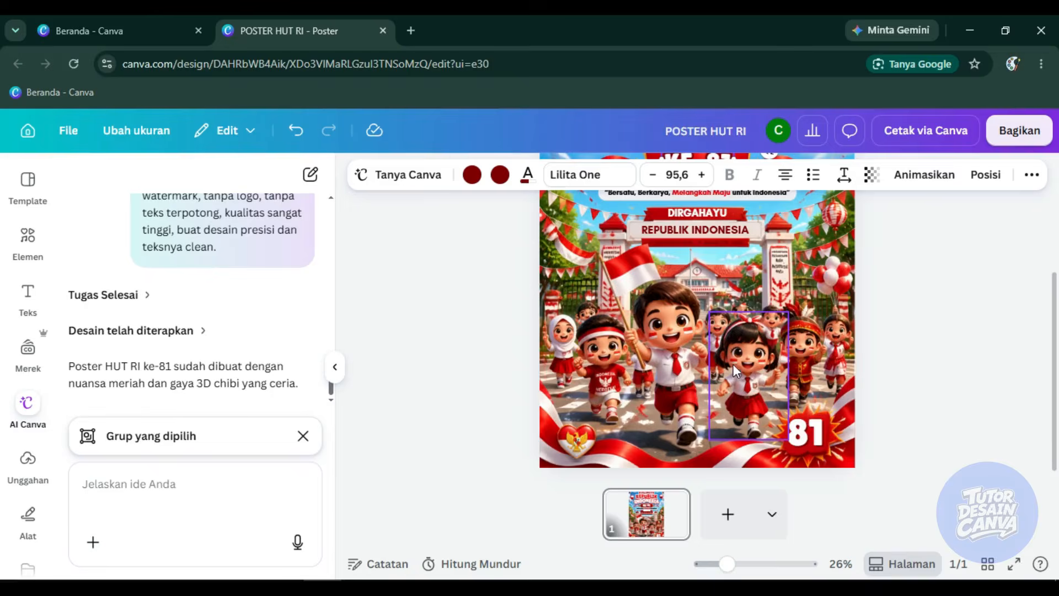
pyautogui.scroll(3, 733, 364)
pyautogui.scroll(-3, 736, 348)
pyautogui.scroll(3, 773, 430)
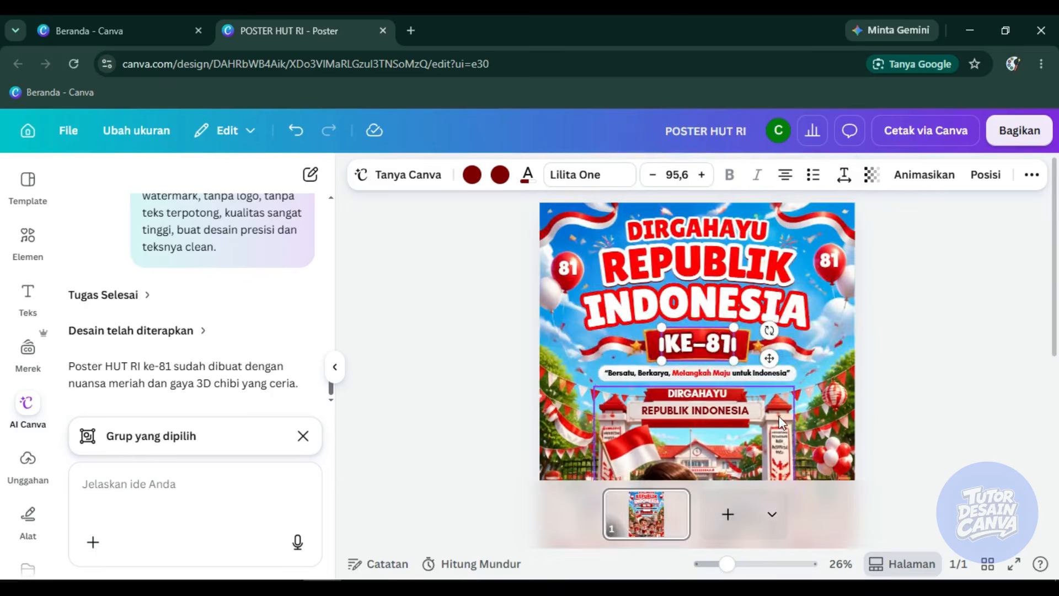
pyautogui.scroll(-3, 795, 360)
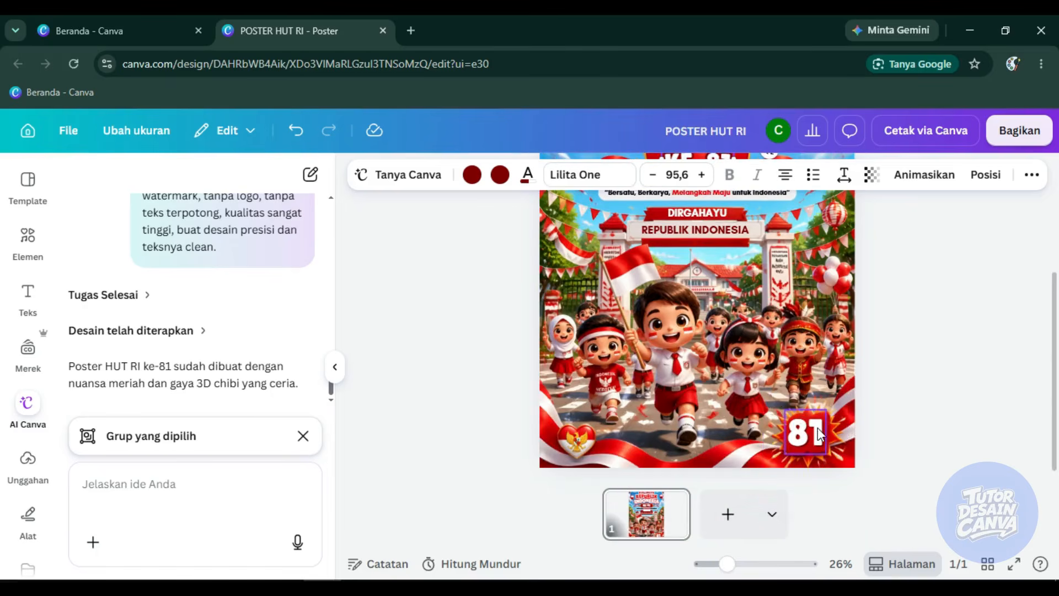
pyautogui.scroll(4, 817, 426)
pyautogui.scroll(-1, 742, 408)
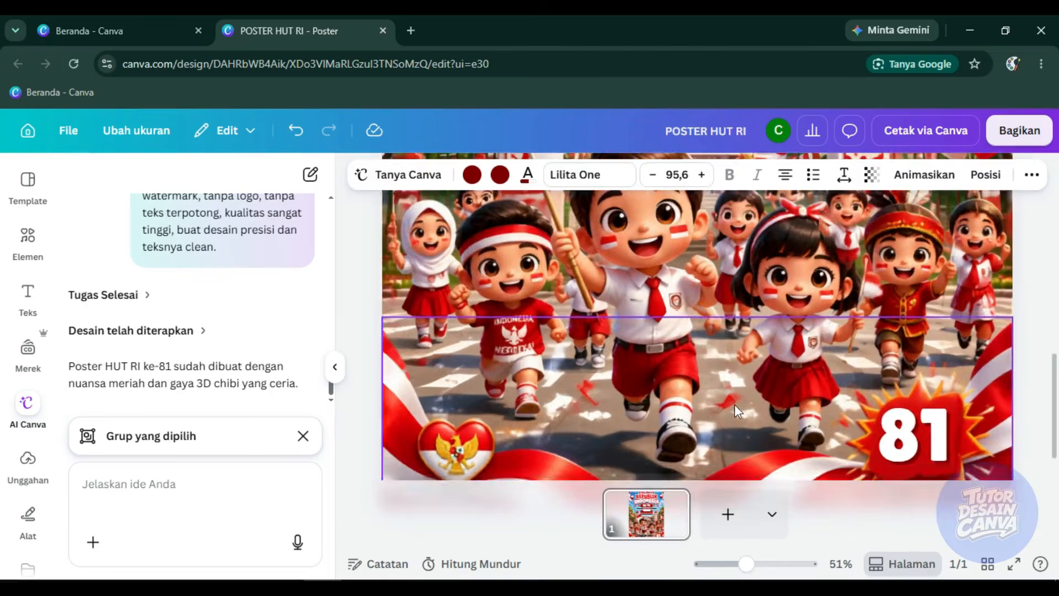
pyautogui.scroll(-3, 734, 404)
pyautogui.scroll(3, 724, 383)
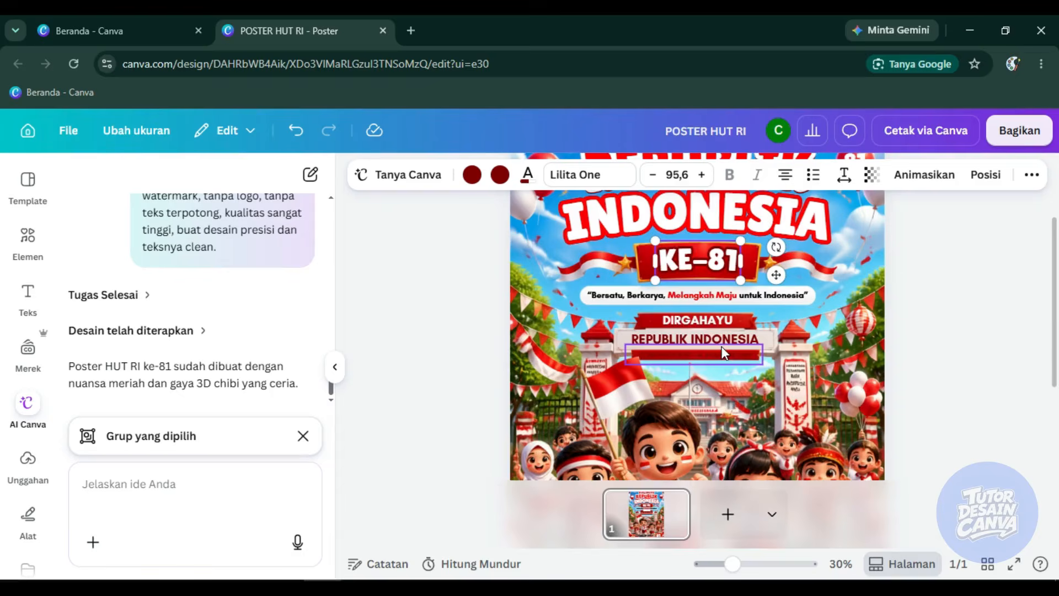
# Change the text colour of the "17 Agustus 1945 - 17 Agustus 2025" line on the school gate to white.
pyautogui.scroll(5, 722, 348)
pyautogui.scroll(1, 663, 376)
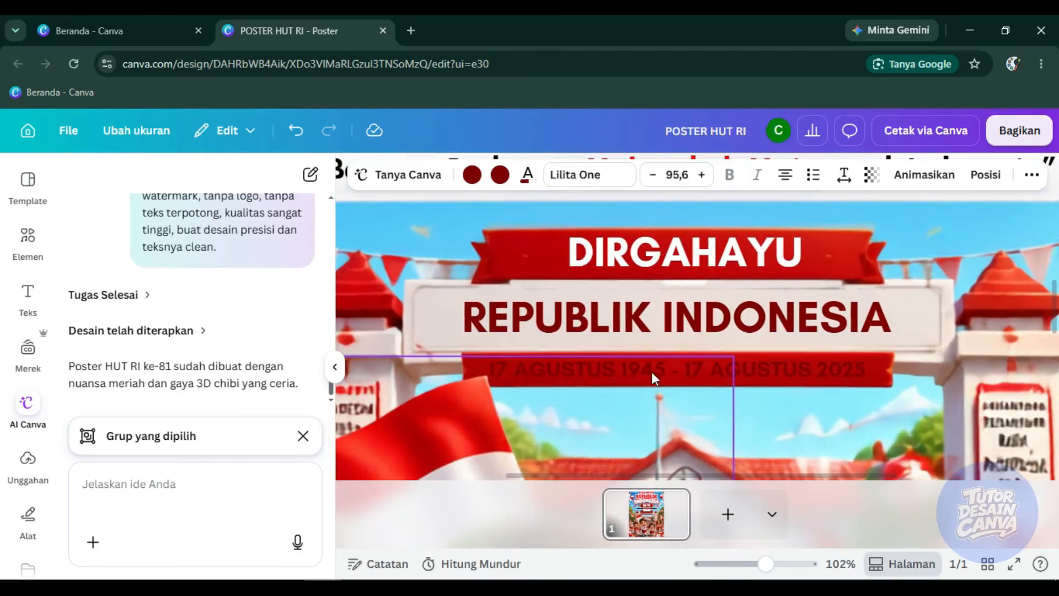
pyautogui.click(796, 376)
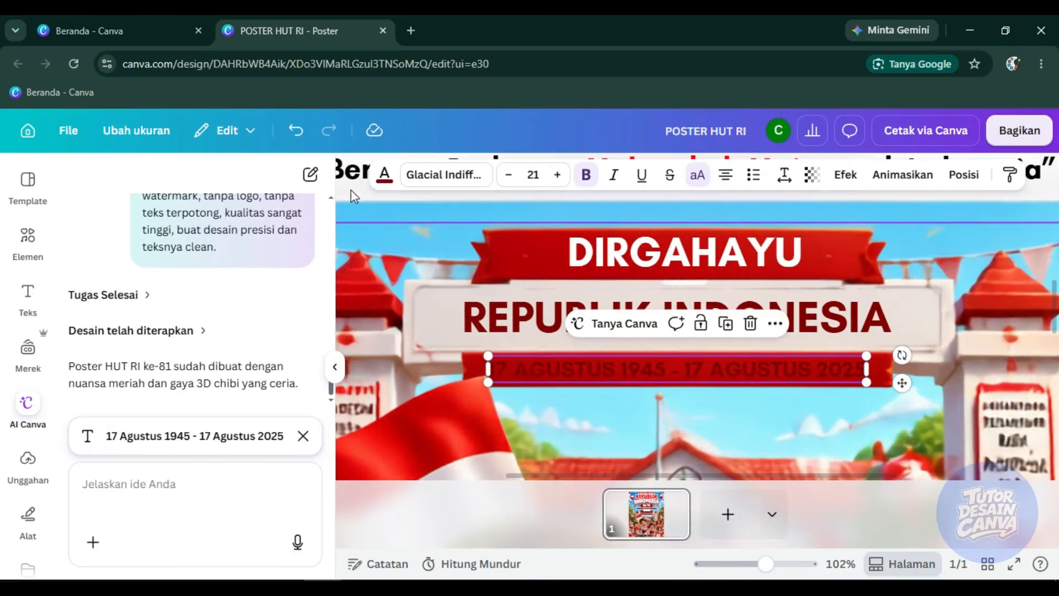
pyautogui.click(384, 174)
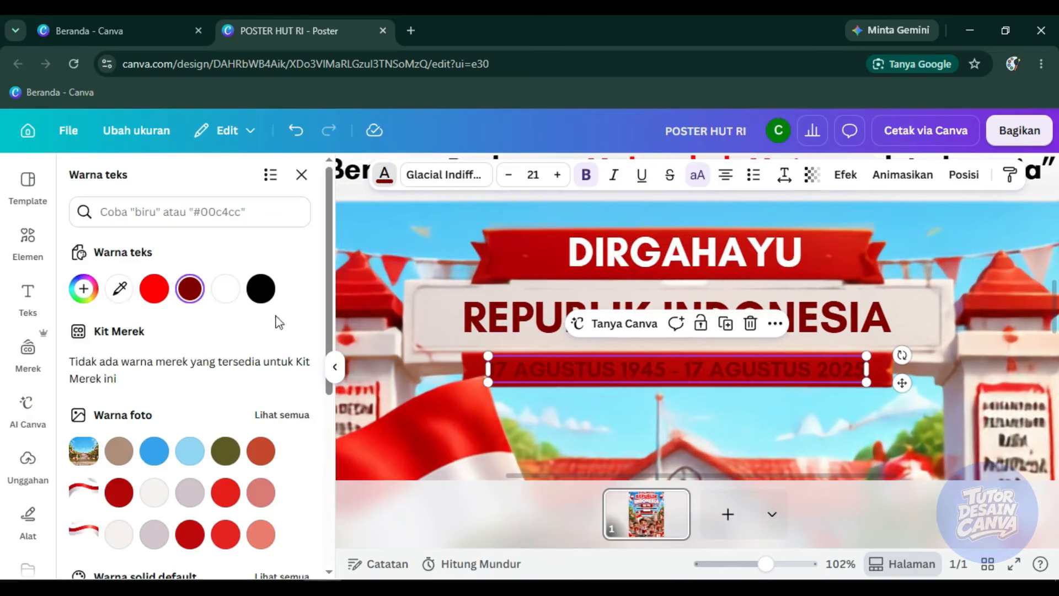
pyautogui.click(225, 289)
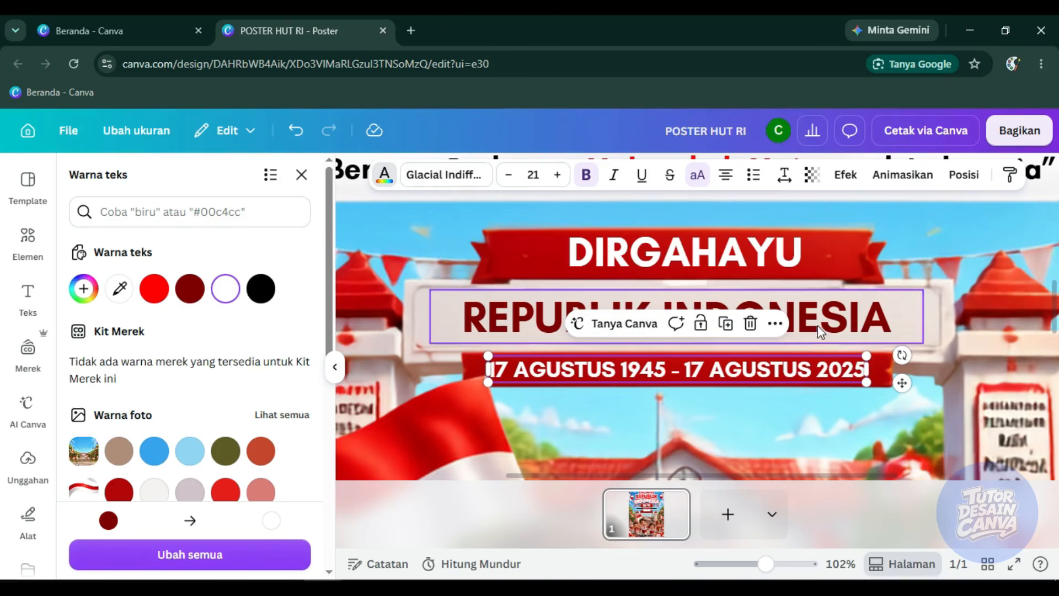
# Try moving the flag-carrying boy image, undo the move, and select the girl image beside him.
pyautogui.scroll(-3, 819, 317)
pyautogui.scroll(-2, 845, 330)
pyautogui.scroll(2, 849, 347)
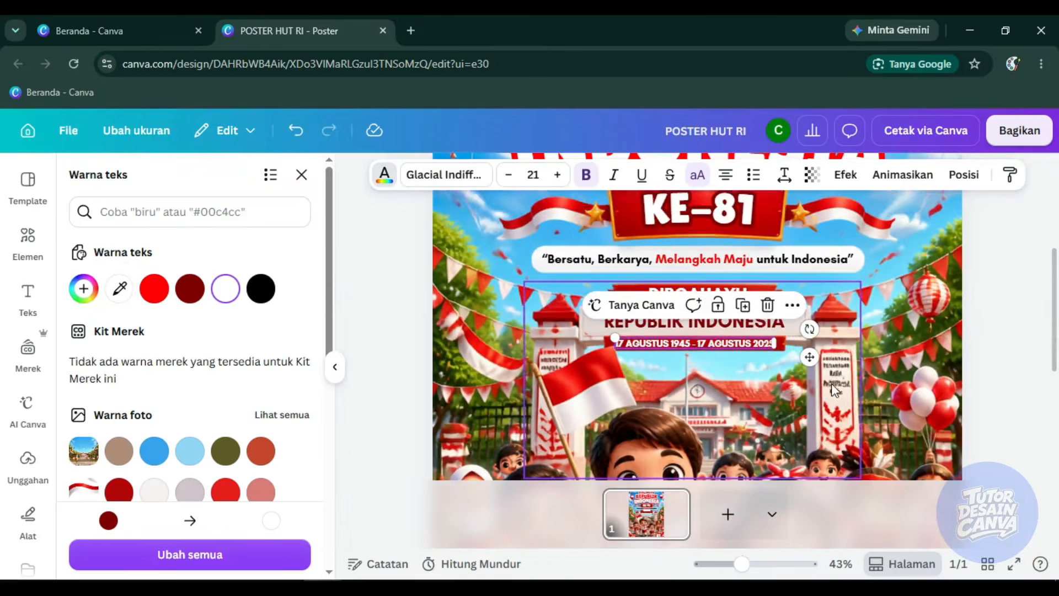
pyautogui.scroll(-4, 849, 315)
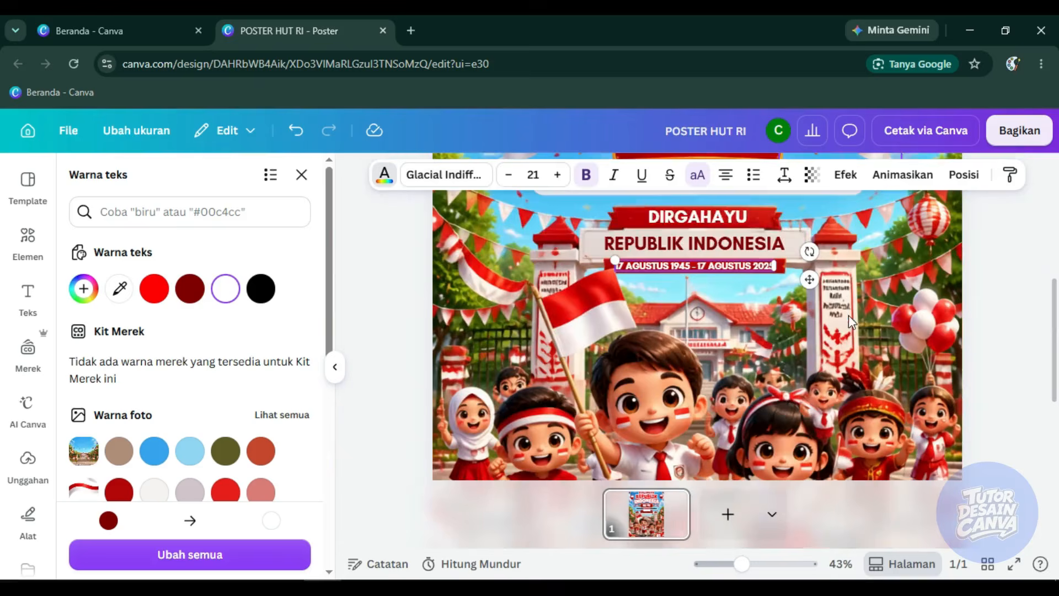
pyautogui.click(472, 281)
pyautogui.click(557, 319)
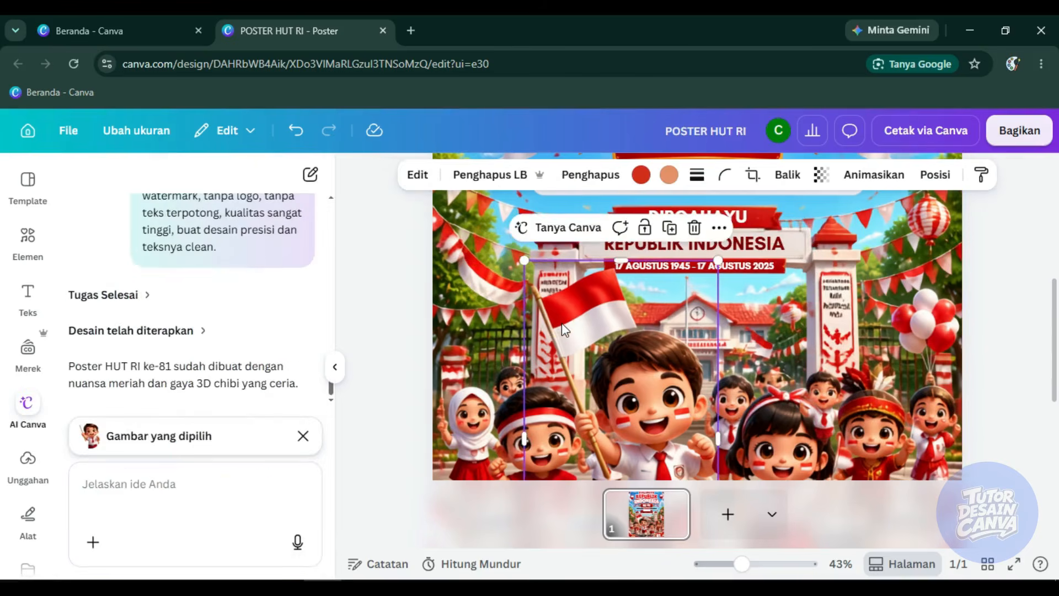
pyautogui.scroll(-2, 563, 323)
pyautogui.moveTo(569, 316); pyautogui.dragTo(646, 336)
pyautogui.hotkey('ctrl', 'z')
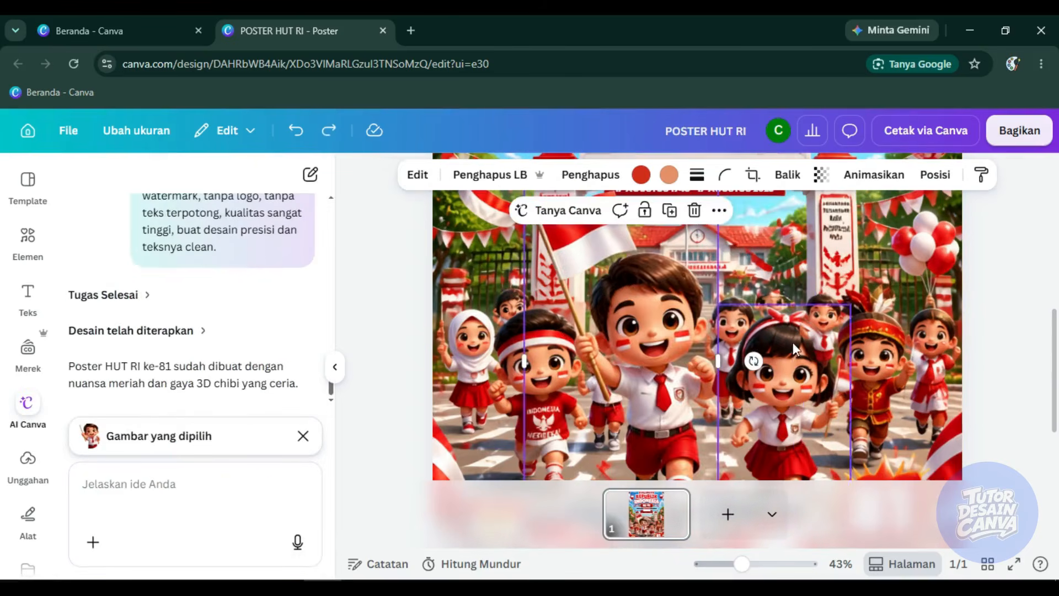
pyautogui.click(839, 303)
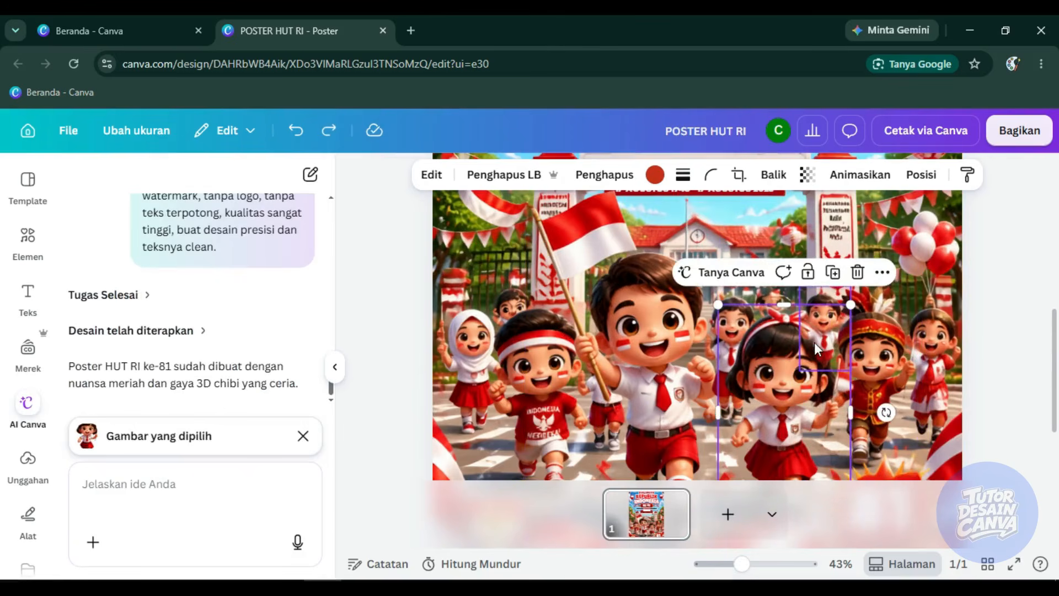
# Shrink the front white 81 text slightly inside the starburst badge, and preview the poster in full screen.
pyautogui.scroll(-3, 816, 344)
pyautogui.scroll(-3, 773, 382)
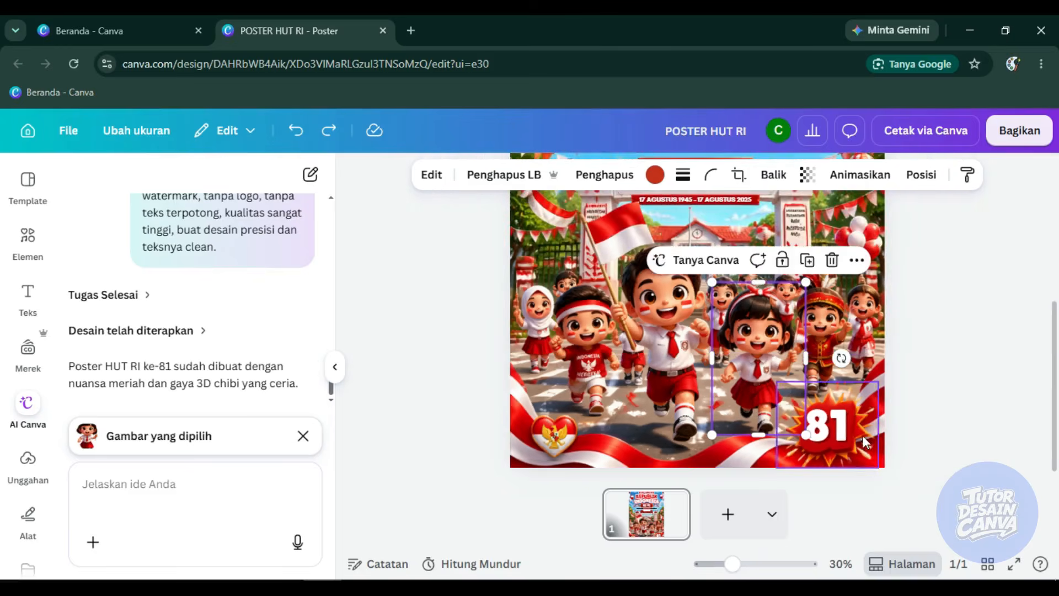
pyautogui.scroll(4, 863, 435)
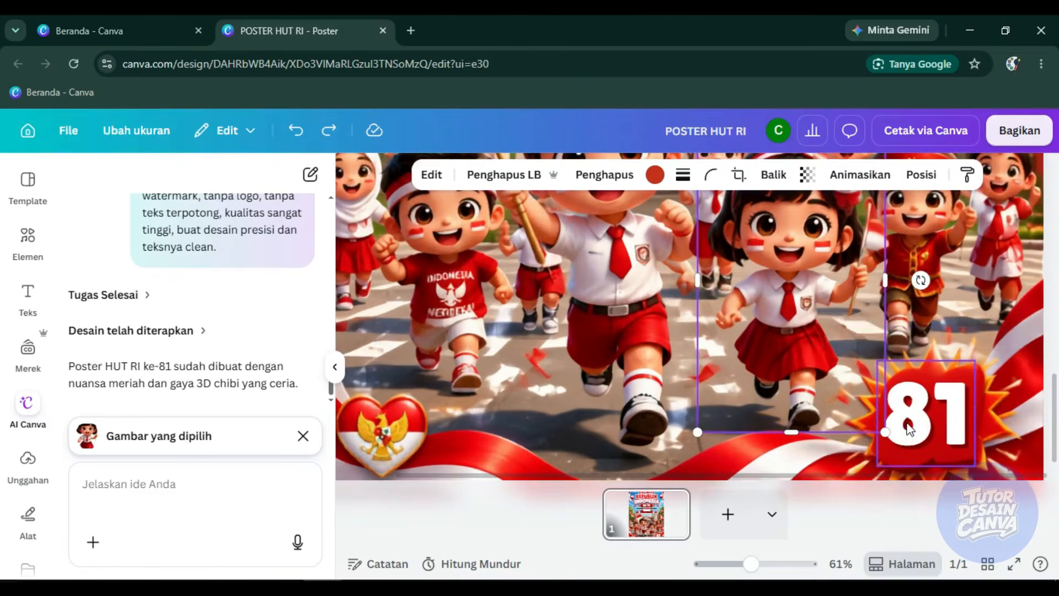
pyautogui.click(909, 411)
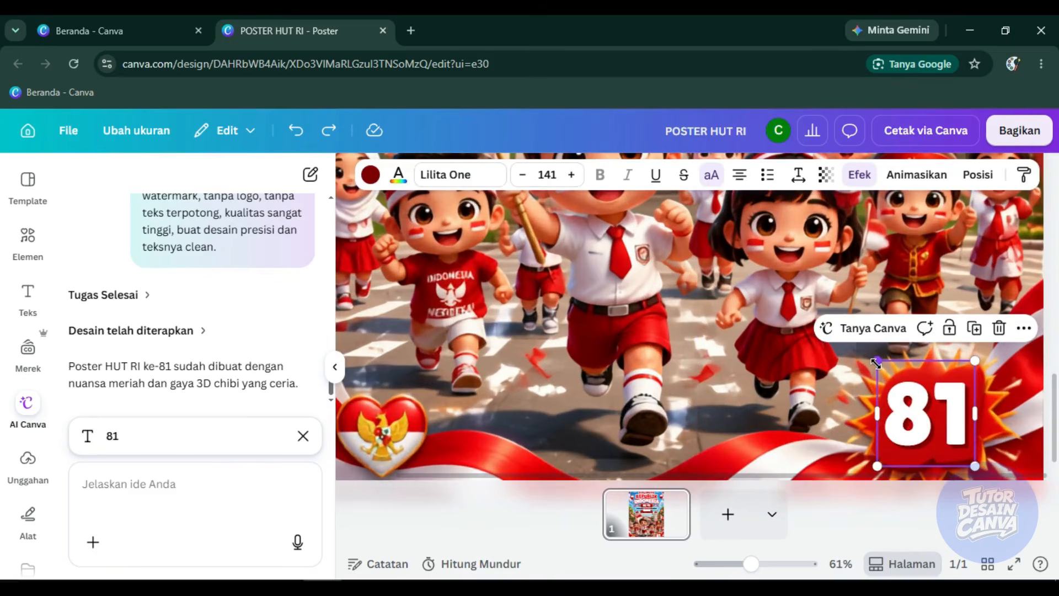
pyautogui.moveTo(876, 364); pyautogui.dragTo(899, 369)
pyautogui.hotkey('ctrl', 'z')
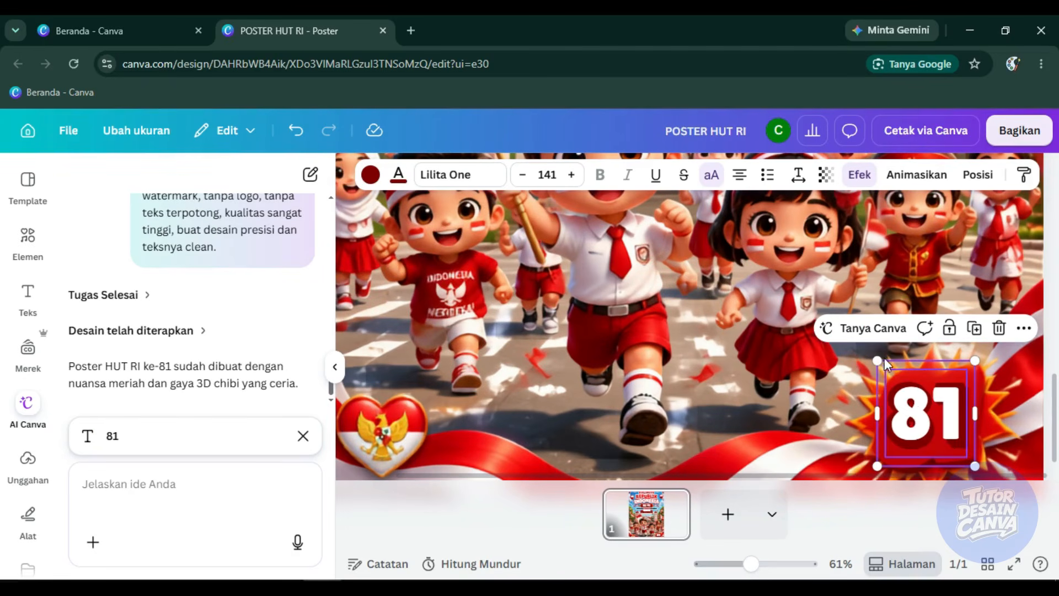
pyautogui.click(1014, 564)
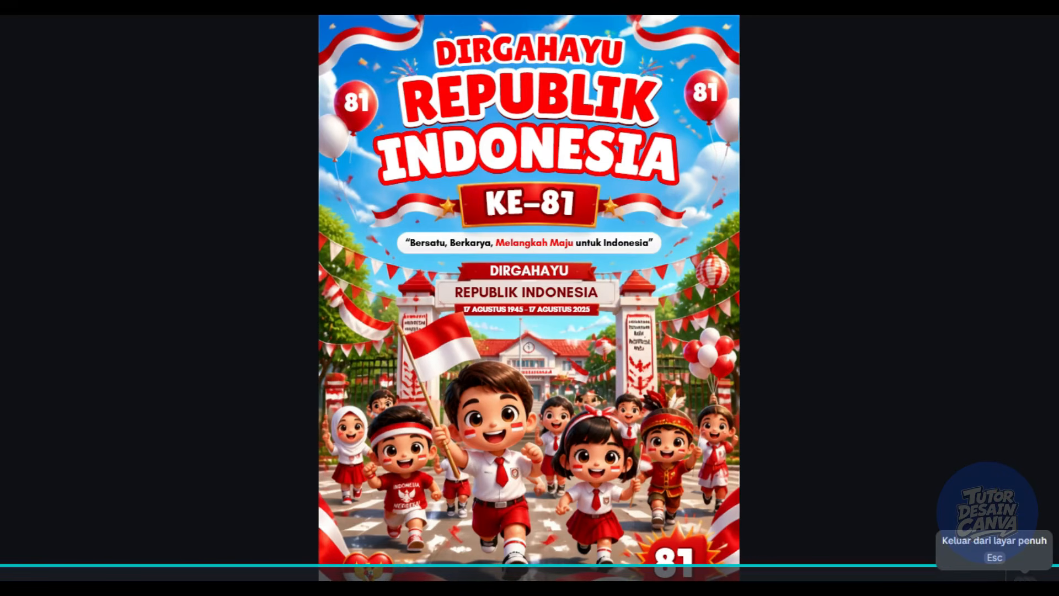
# Leave the full-screen preview and look over the whole poster, from the titles to the 81 starburst badge.
pyautogui.click(1025, 574)
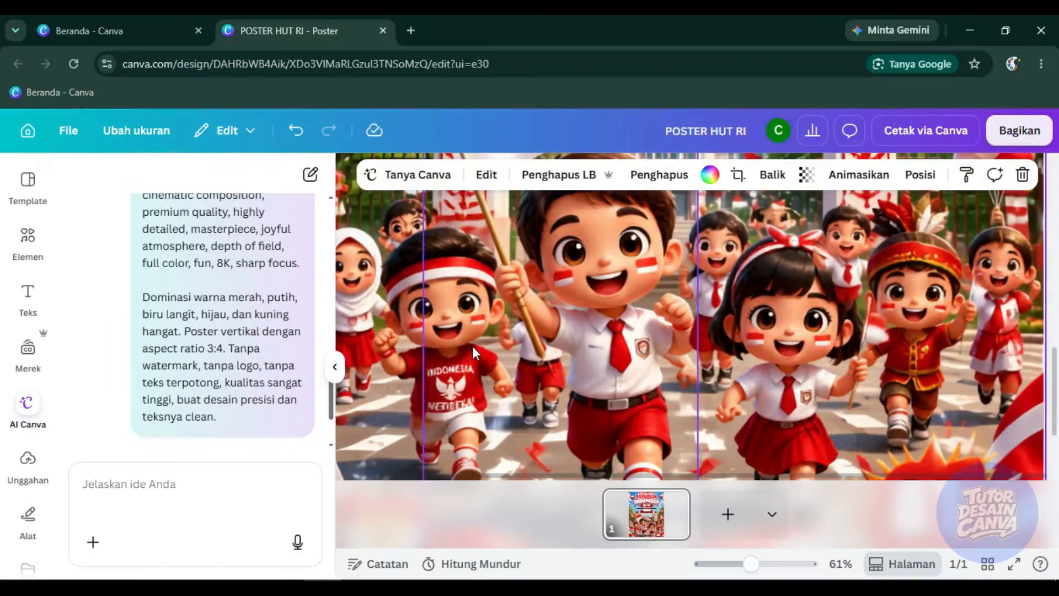
pyautogui.scroll(-5, 507, 321)
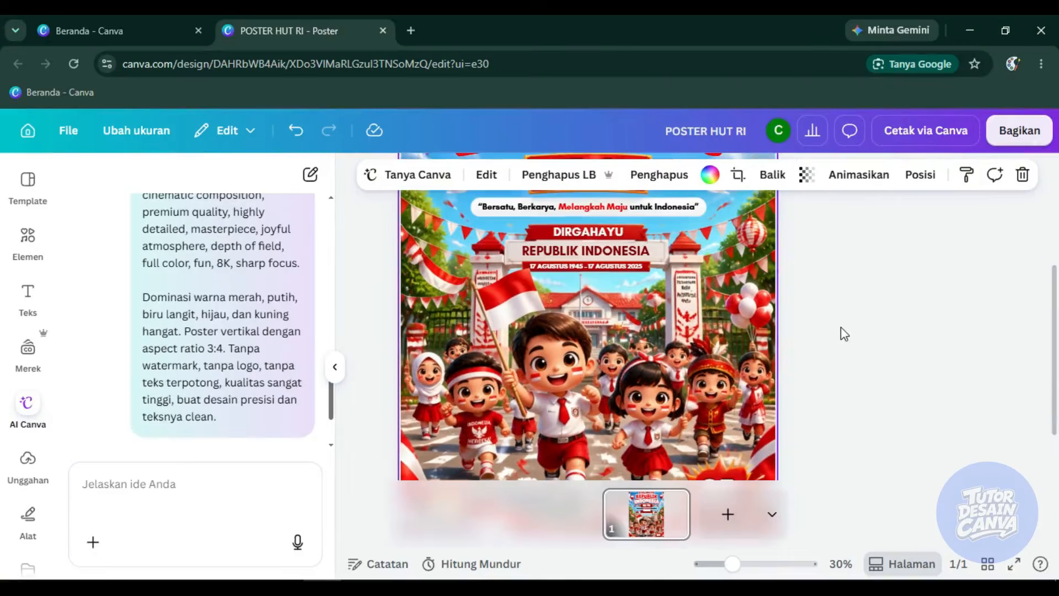
pyautogui.scroll(-1, 841, 326)
pyautogui.scroll(-1, 796, 340)
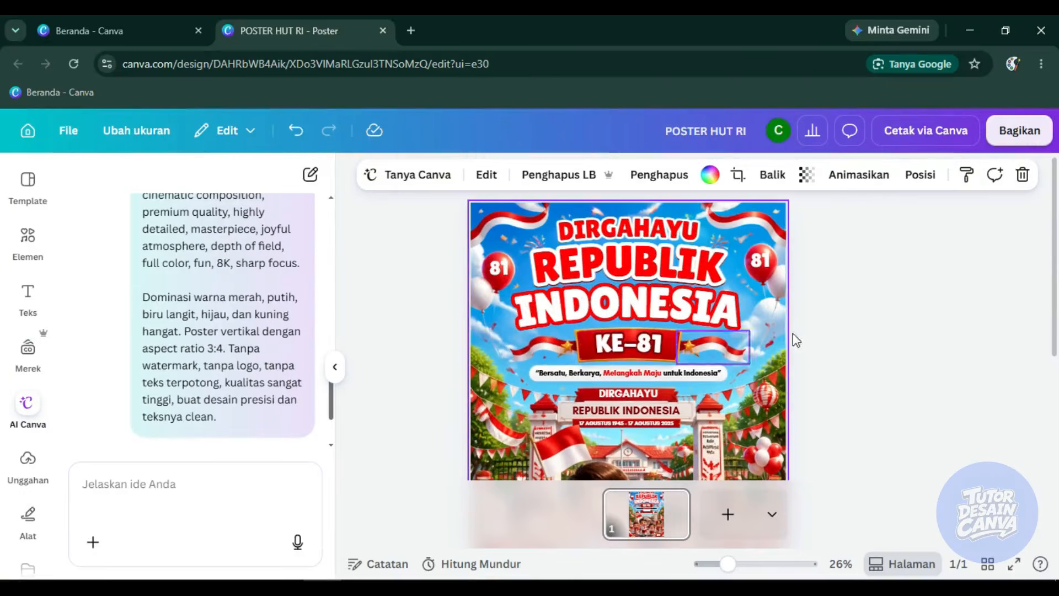
pyautogui.scroll(-4, 717, 331)
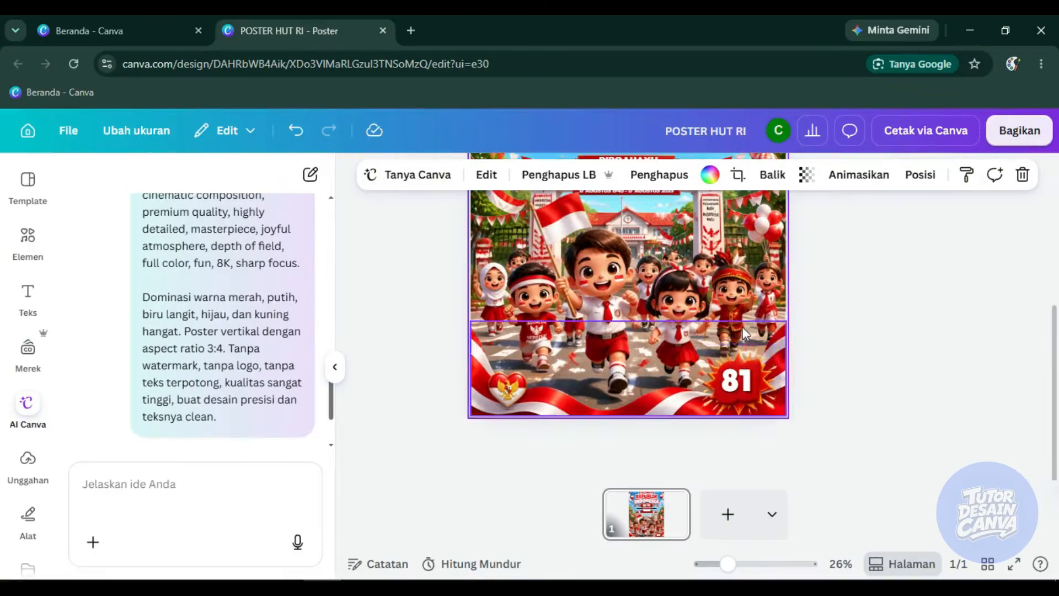
pyautogui.scroll(3, 742, 326)
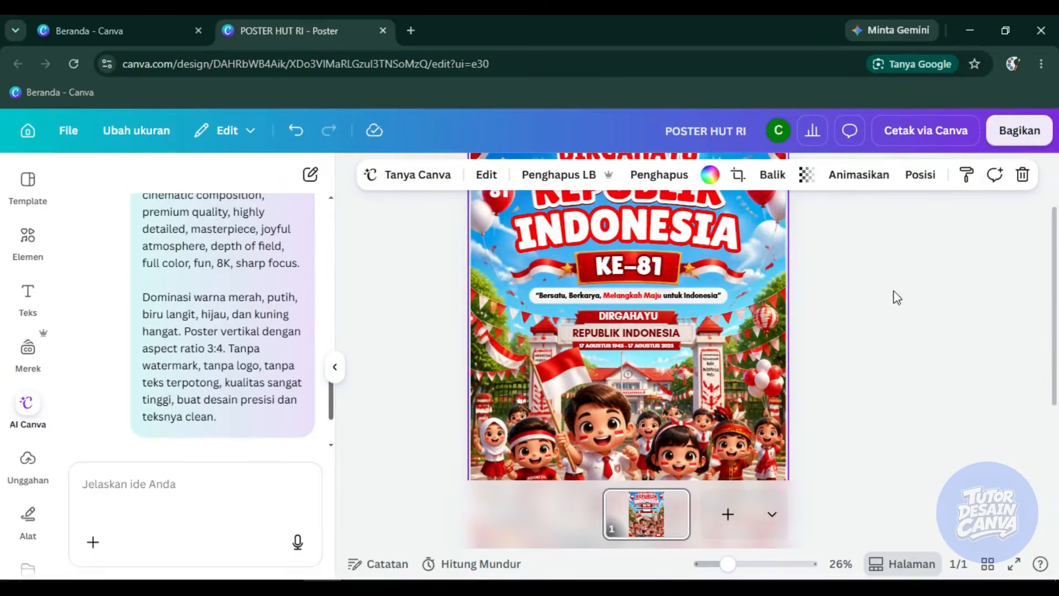
# Download the poster as a PNG file with the size multiplier set to 1.5.
pyautogui.click(1024, 132)
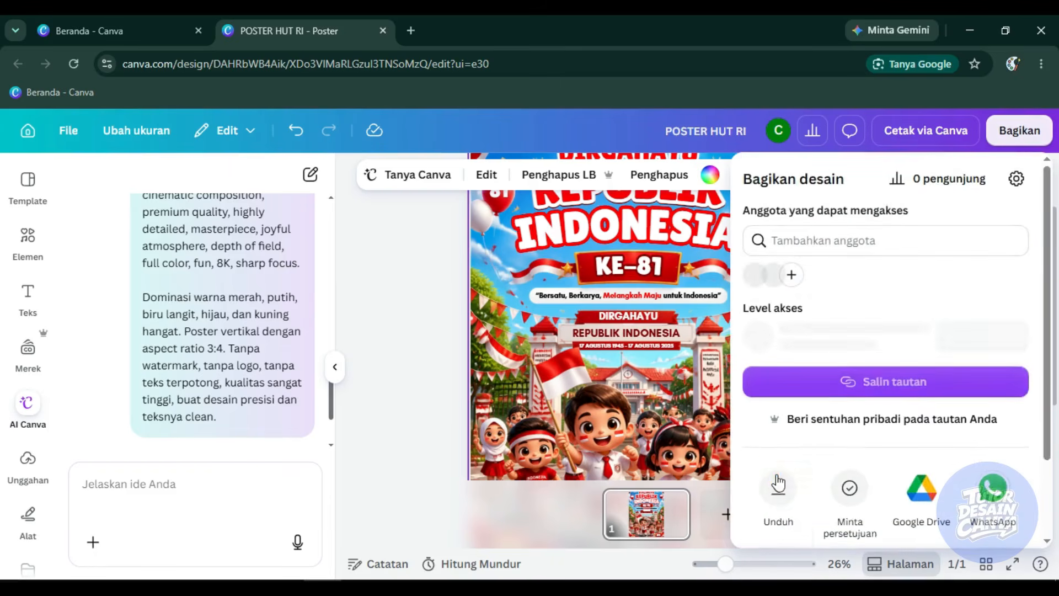
pyautogui.click(778, 484)
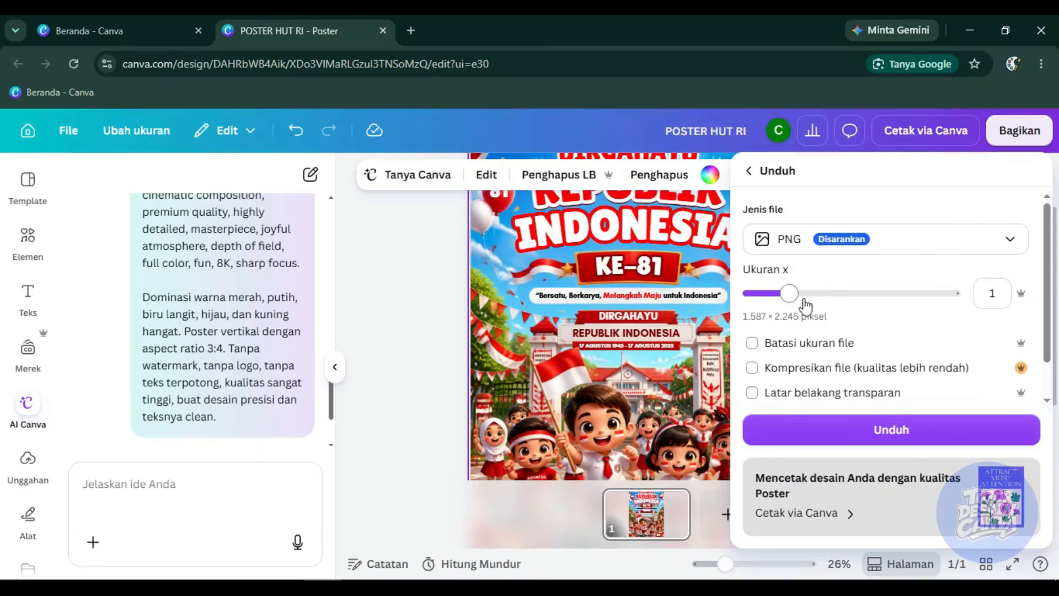
pyautogui.moveTo(800, 293); pyautogui.dragTo(831, 288)
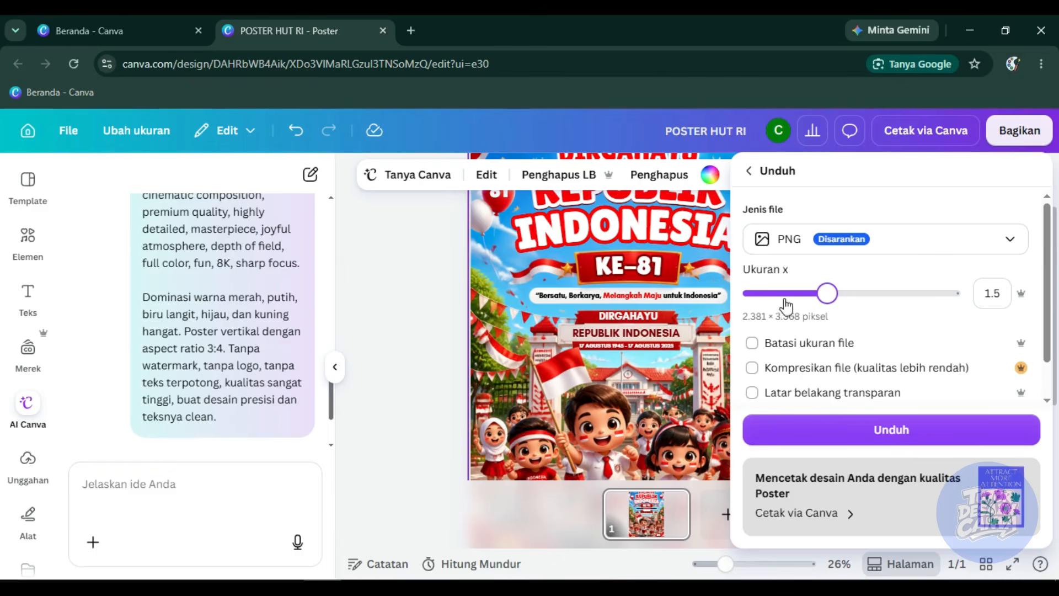
pyautogui.click(883, 433)
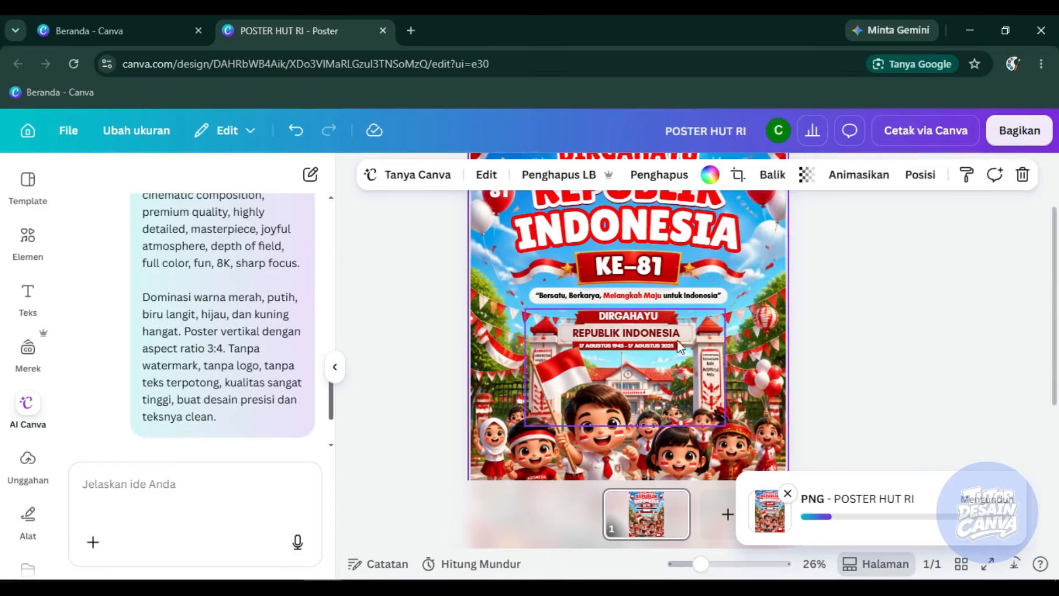
# Review the poster from the titles down to the bottom ribbon while the PNG downloads.
pyautogui.scroll(2, 652, 297)
pyautogui.scroll(-4, 651, 296)
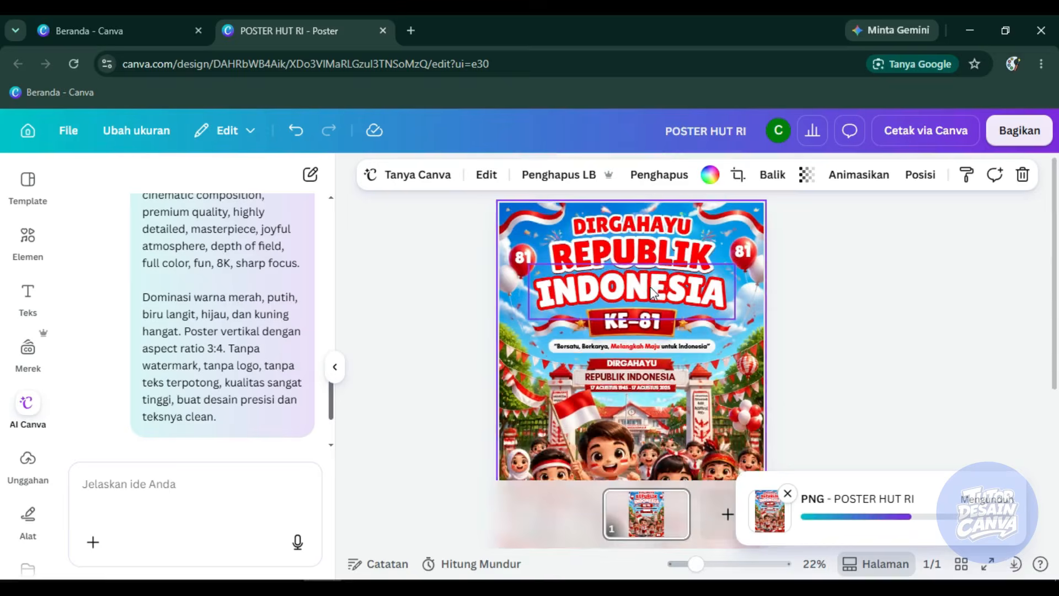
pyautogui.scroll(4, 633, 232)
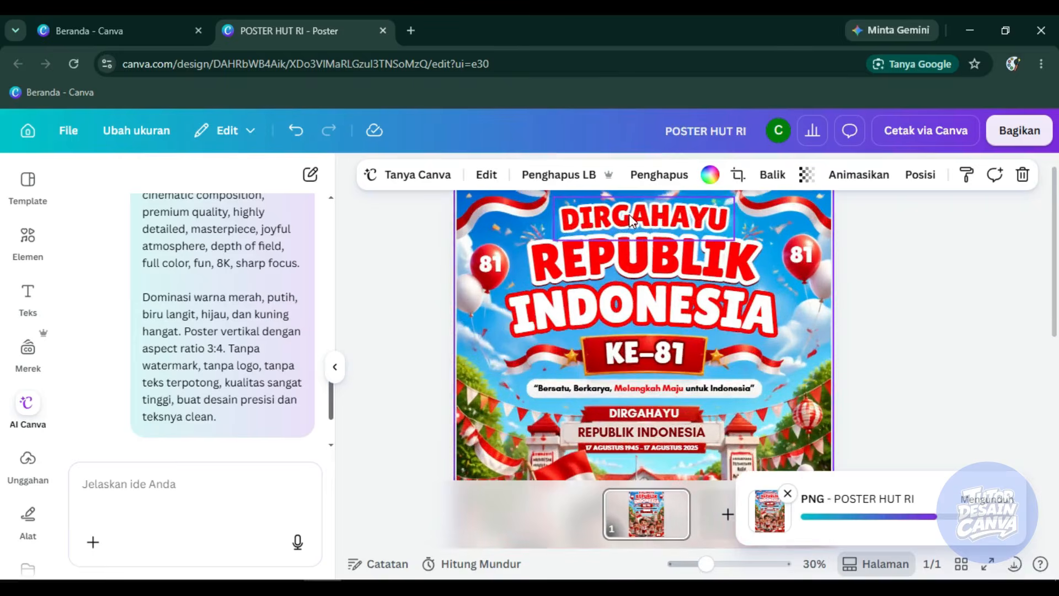
pyautogui.scroll(-2, 629, 214)
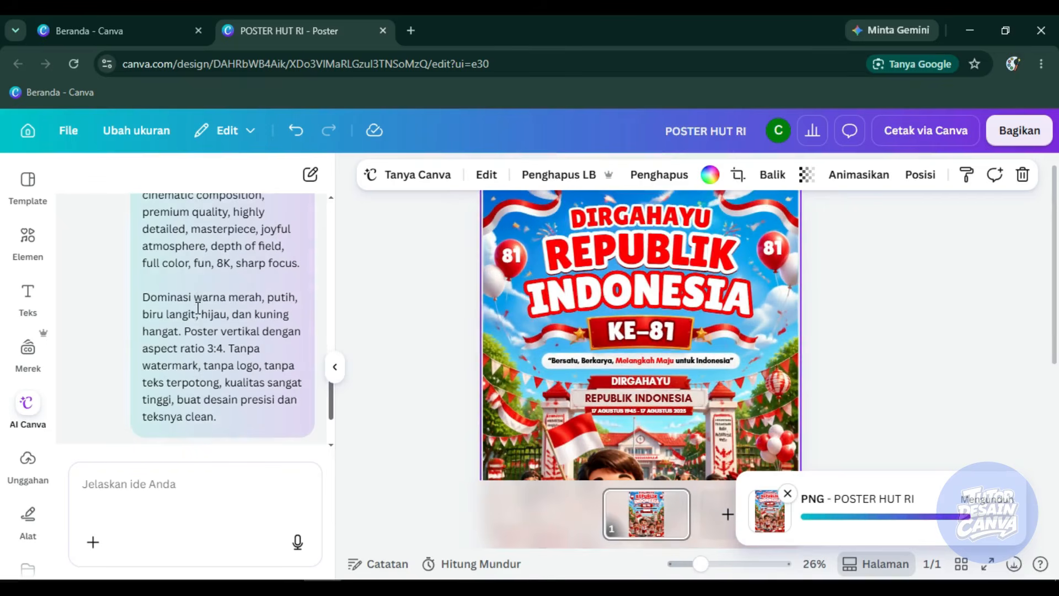
pyautogui.scroll(-5, 633, 296)
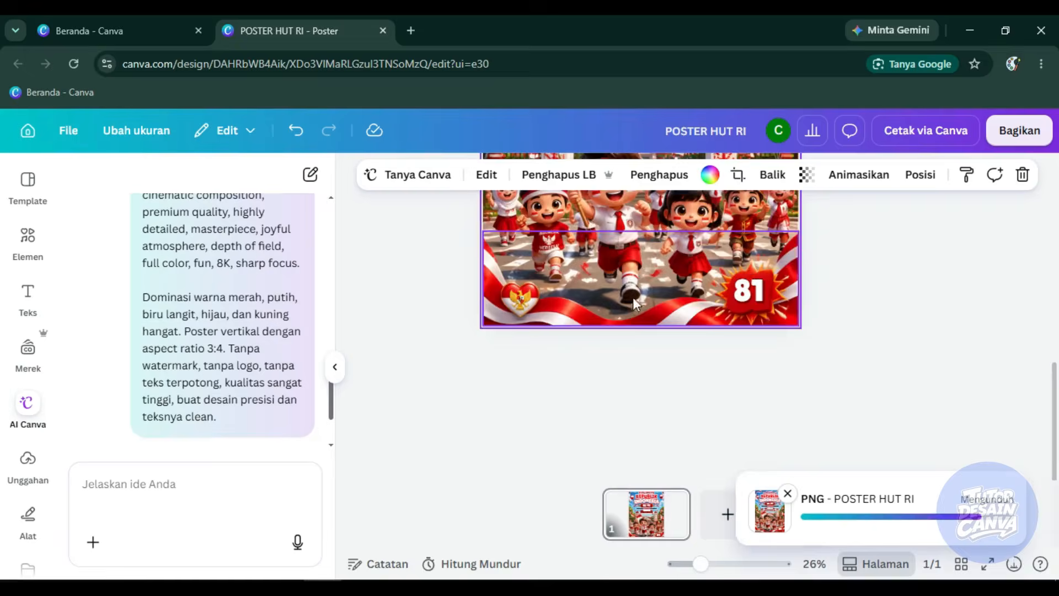
pyautogui.scroll(5, 634, 326)
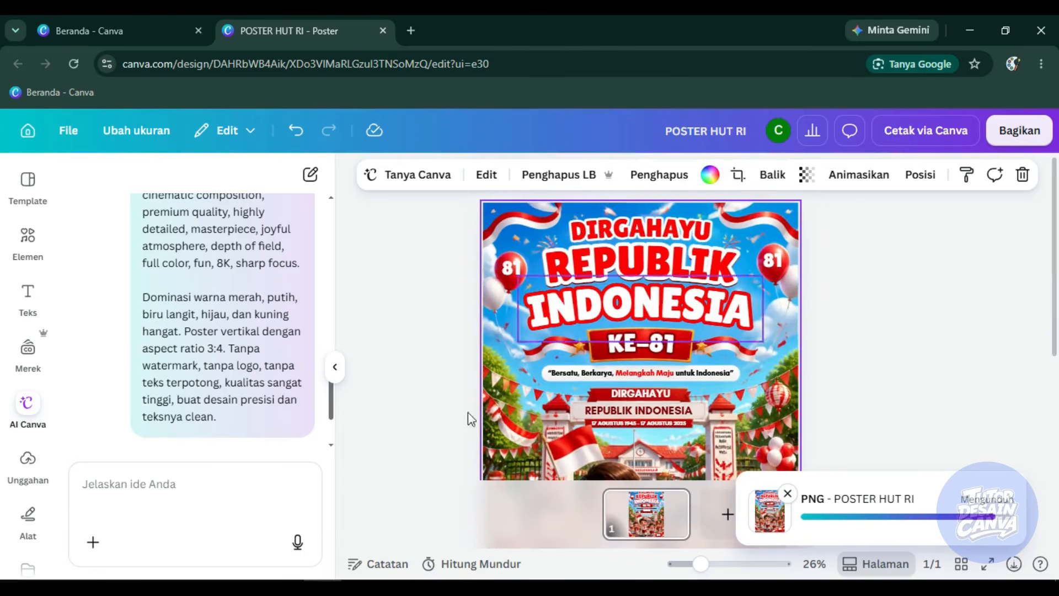
# Ask Canva AI to translate all poster texts into English with the prompt "UBAH SEMUA TEKS KEDALAM BAHASA INGGRIS".
pyautogui.click(116, 490)
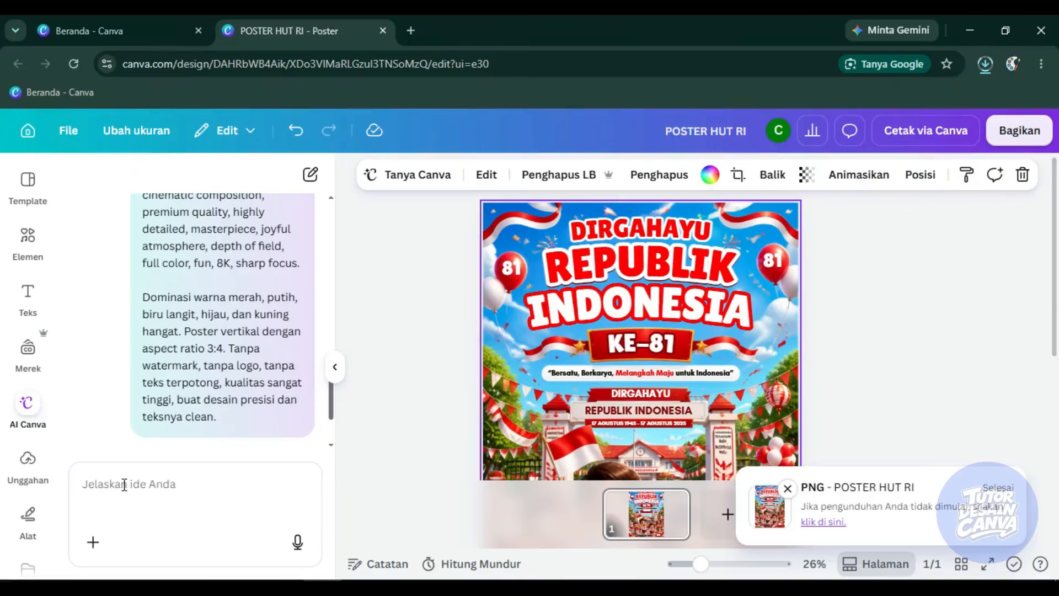
pyautogui.click(125, 485)
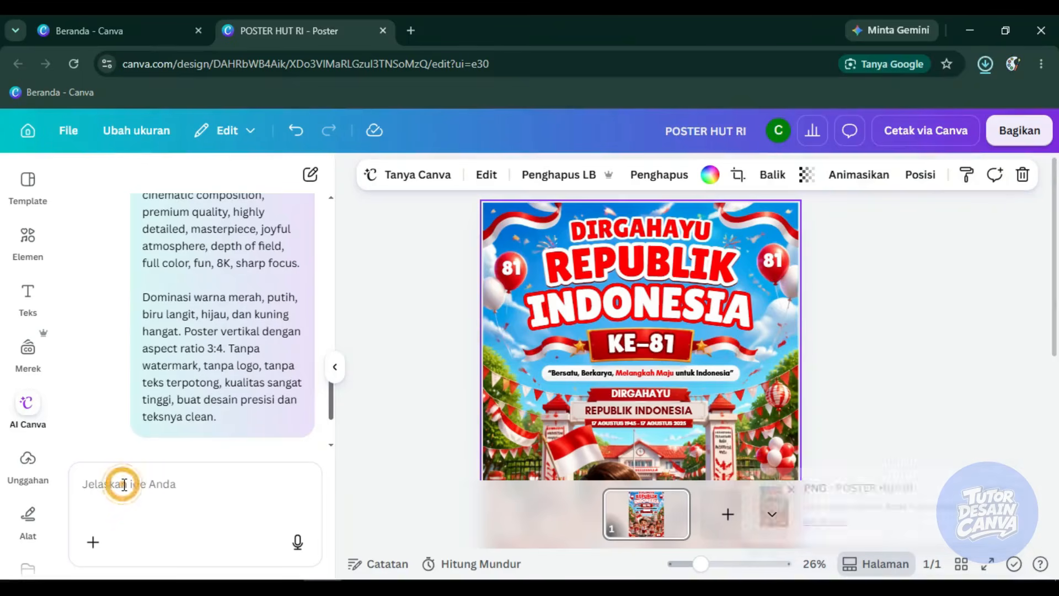
pyautogui.click(163, 497)
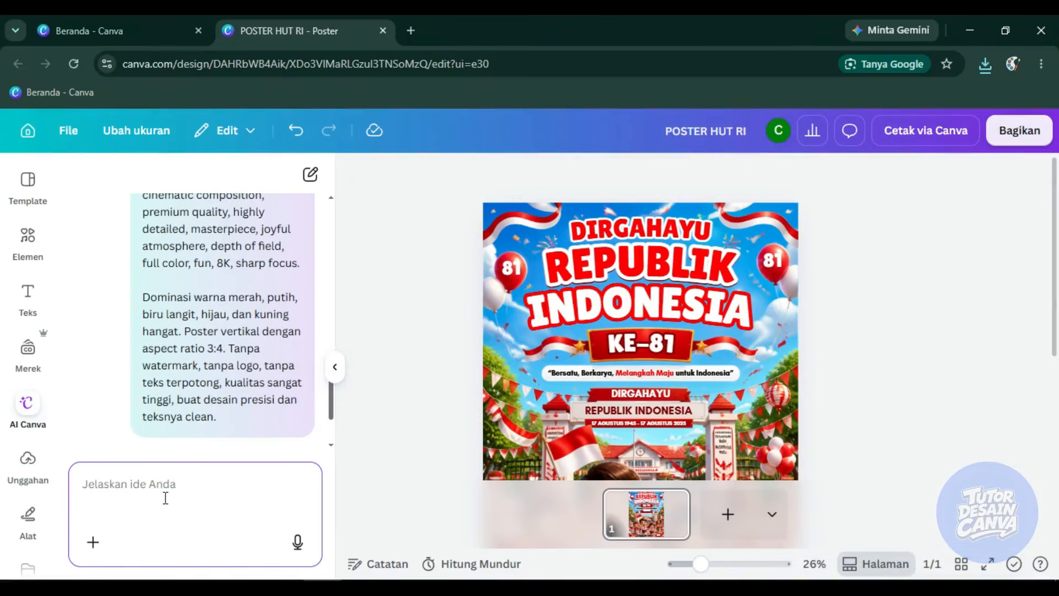
pyautogui.write('UBAH SEMUA TEKS KEDALAM')
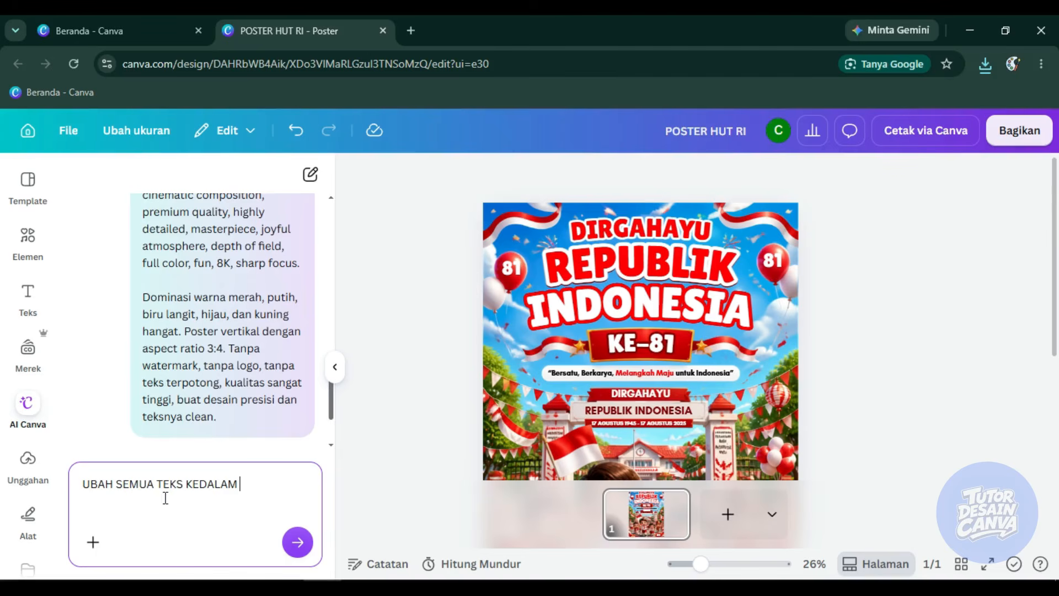
pyautogui.write('BAHASA INDONESIA')
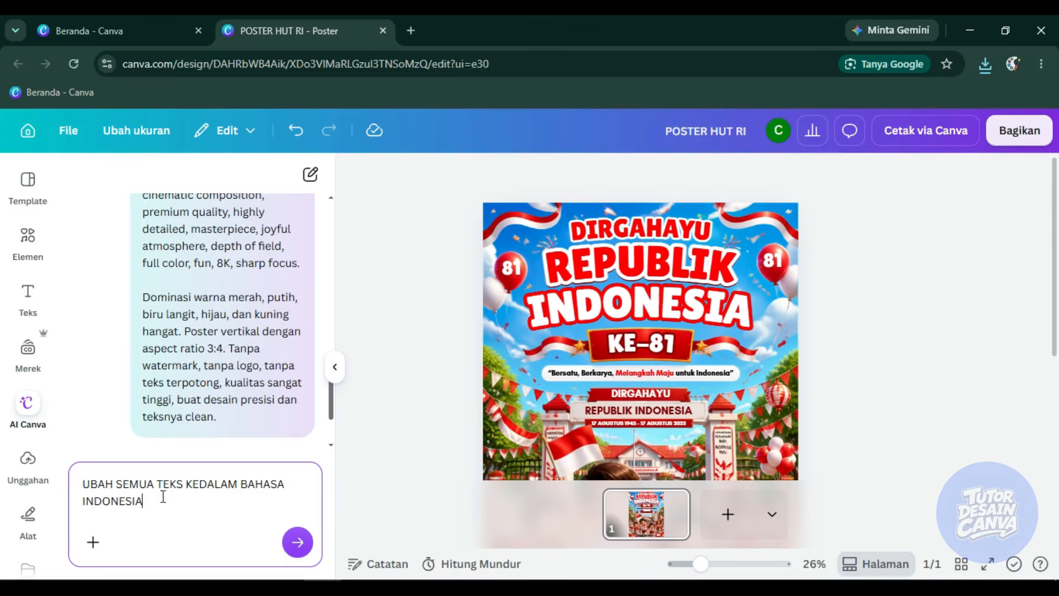
pyautogui.moveTo(163, 498); pyautogui.dragTo(80, 506)
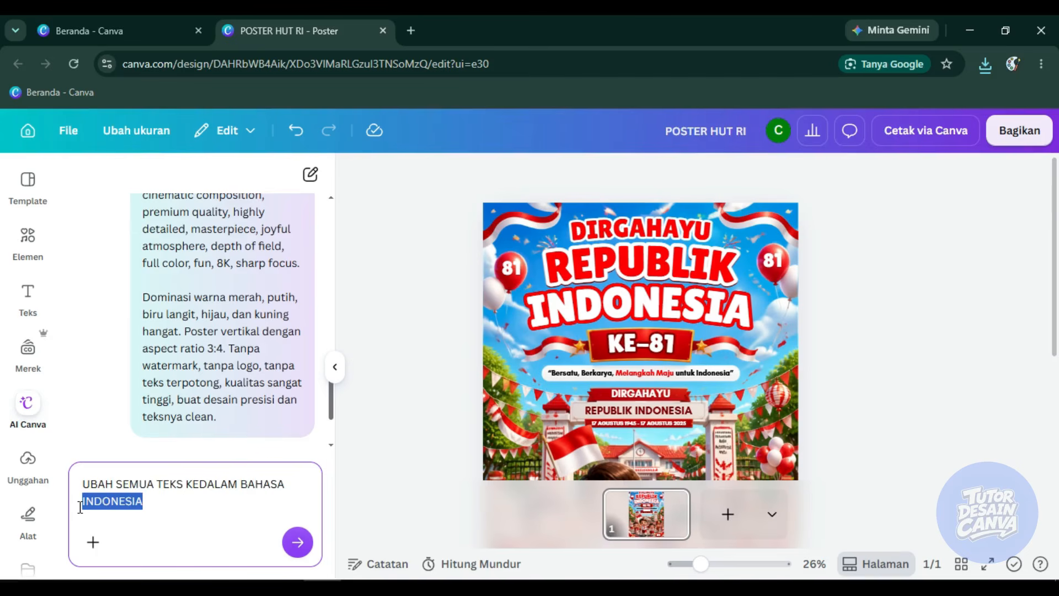
pyautogui.write('INGGRI')
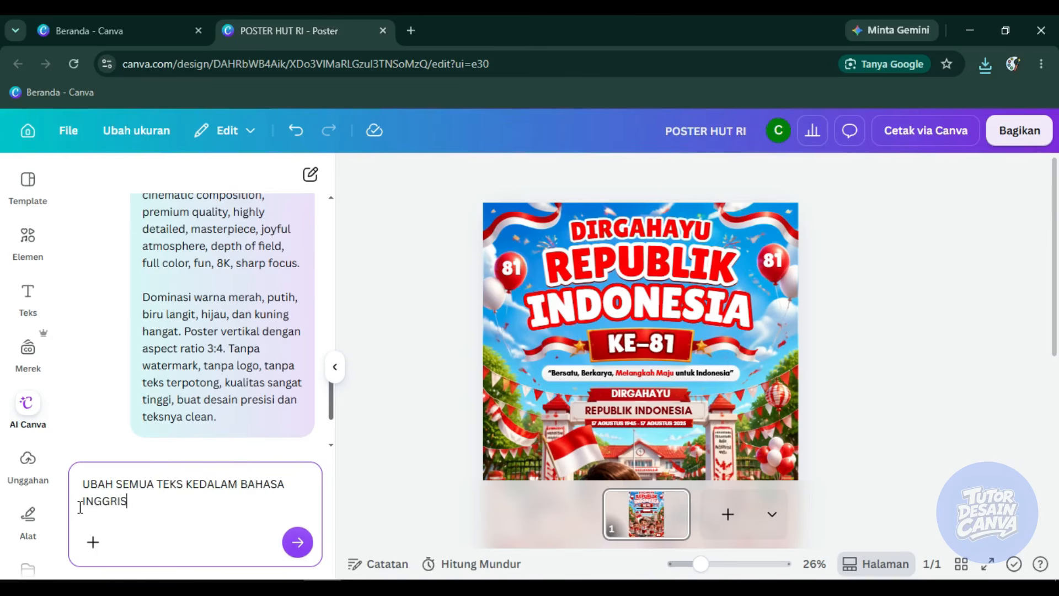
pyautogui.click(297, 542)
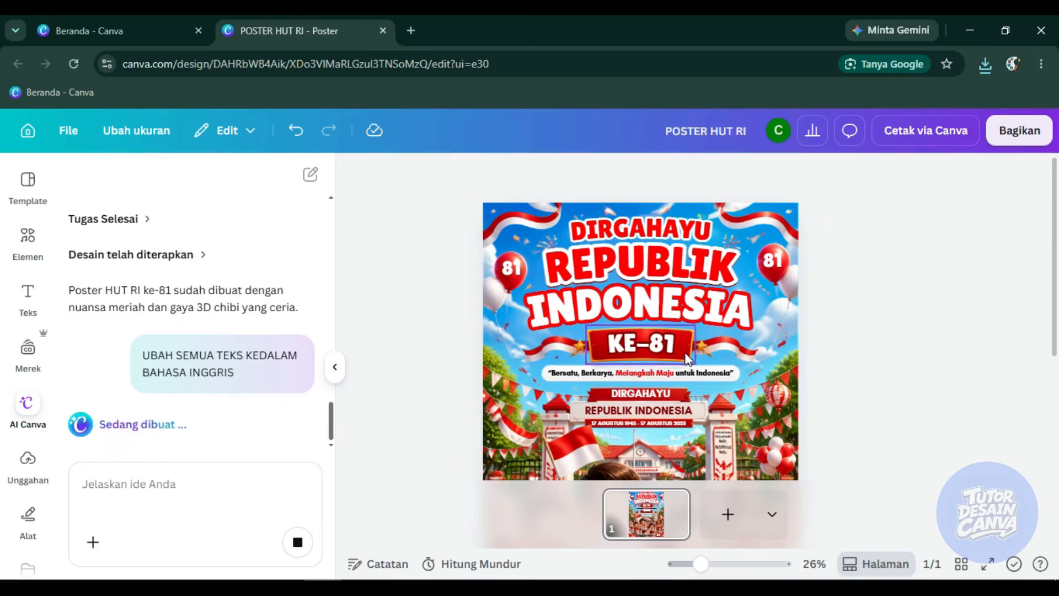
# Examine the poster's English translation, from the main titles and 81ST banner down to the school gate sign.
pyautogui.scroll(-3, 694, 328)
pyautogui.keyDown('ctrl'); pyautogui.scroll(-2, 694, 328); pyautogui.keyUp('ctrl')
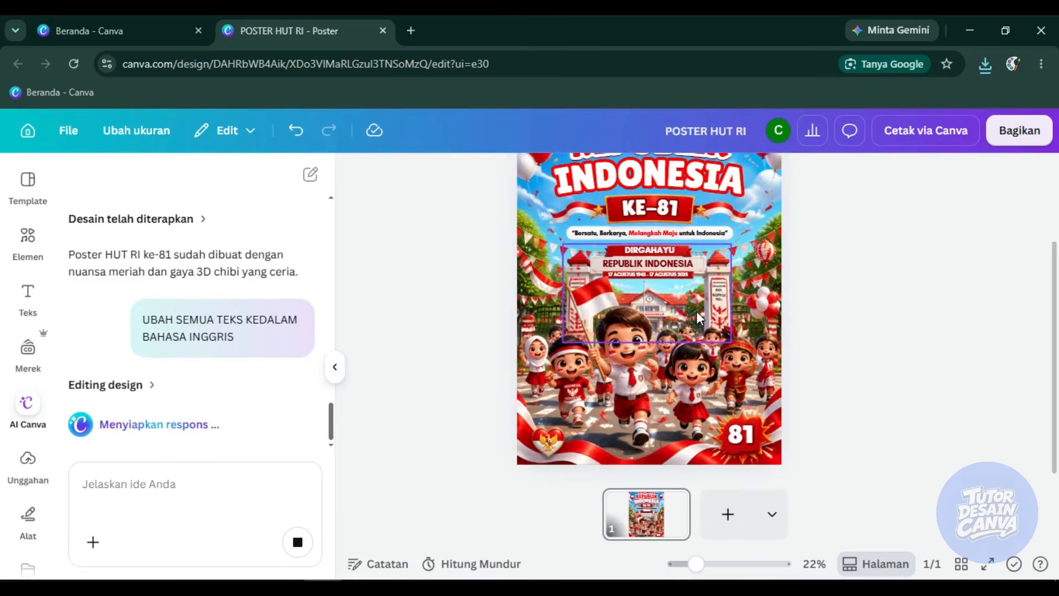
pyautogui.scroll(3, 695, 270)
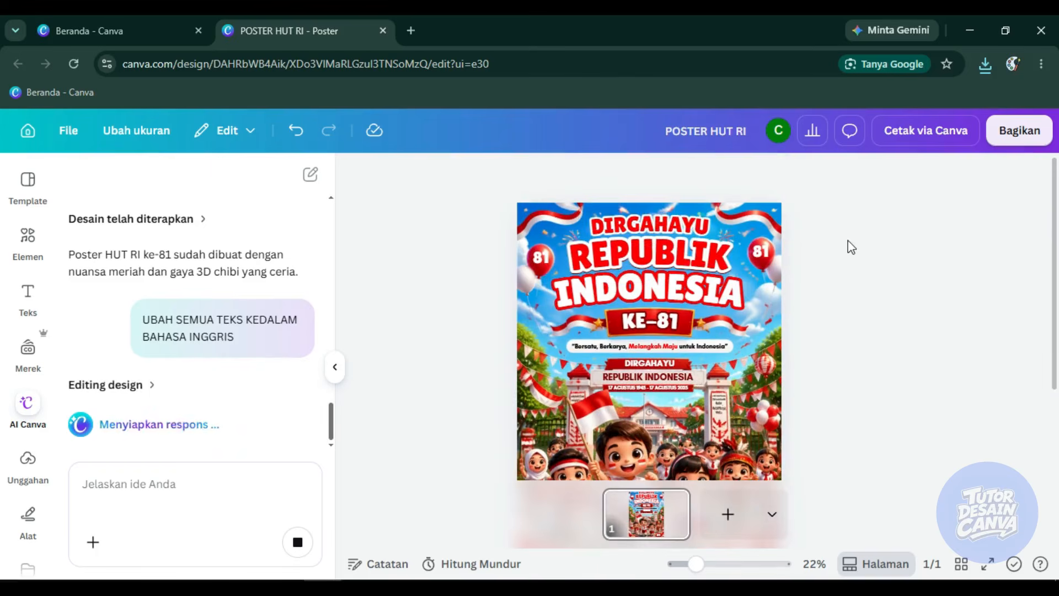
pyautogui.keyDown('ctrl'); pyautogui.scroll(2, 652, 243); pyautogui.keyUp('ctrl')
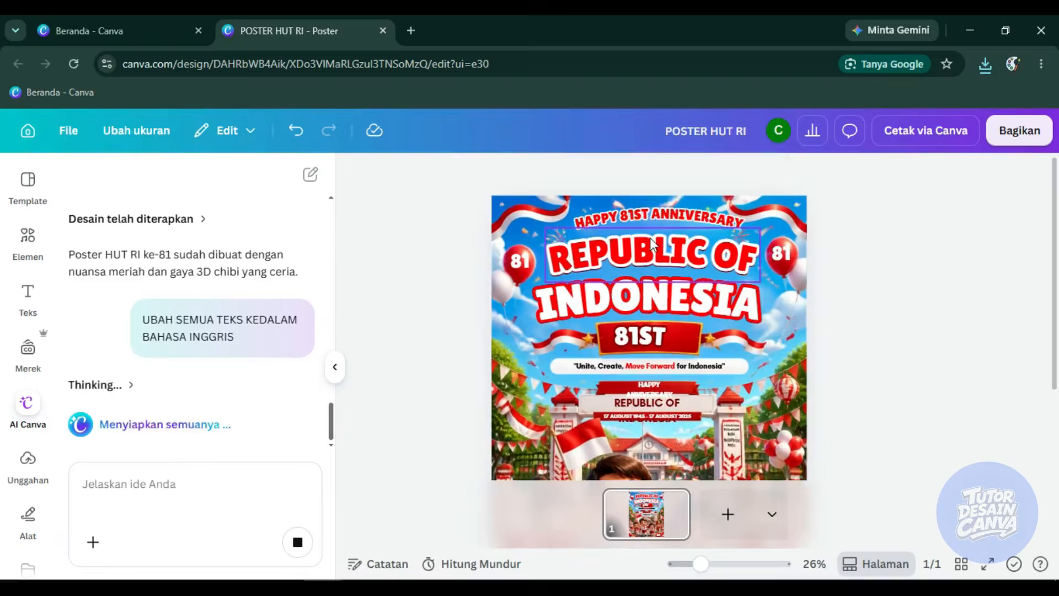
pyautogui.keyDown('ctrl'); pyautogui.scroll(2, 652, 243); pyautogui.keyUp('ctrl')
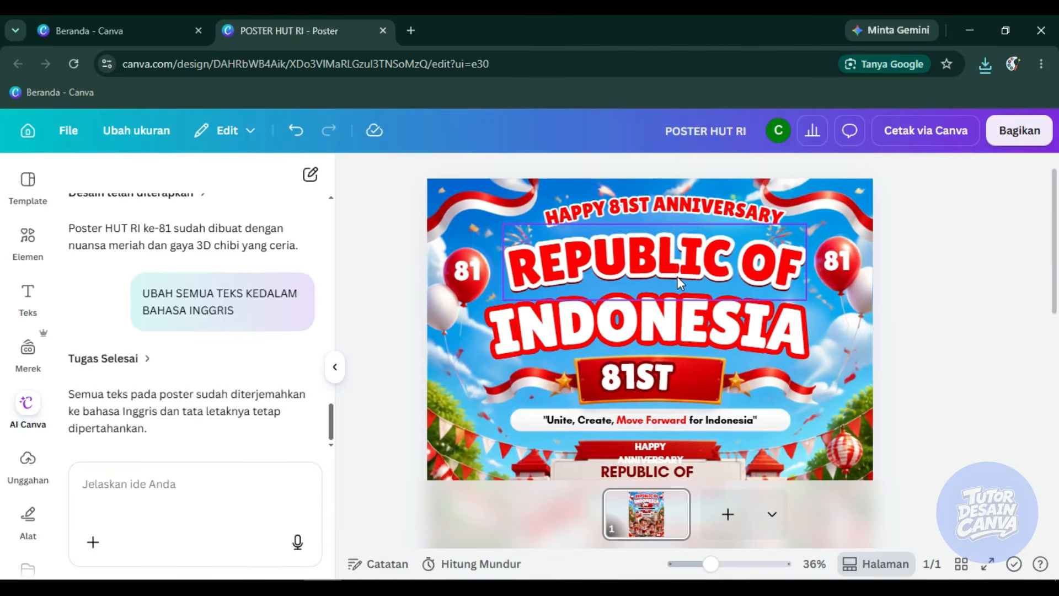
pyautogui.scroll(-2, 677, 276)
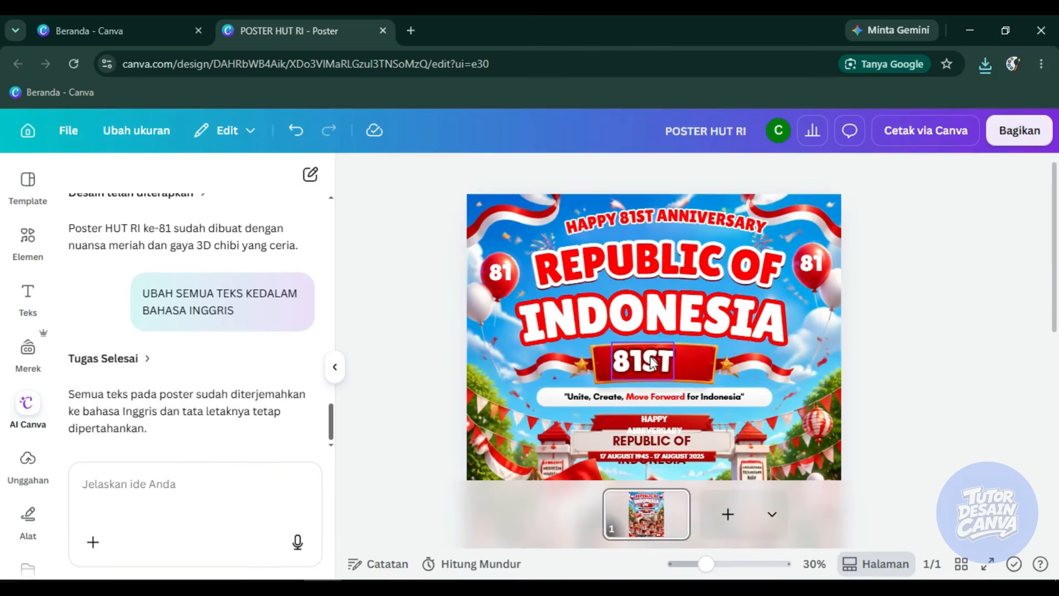
pyautogui.scroll(-3, 651, 353)
pyautogui.scroll(1, 646, 282)
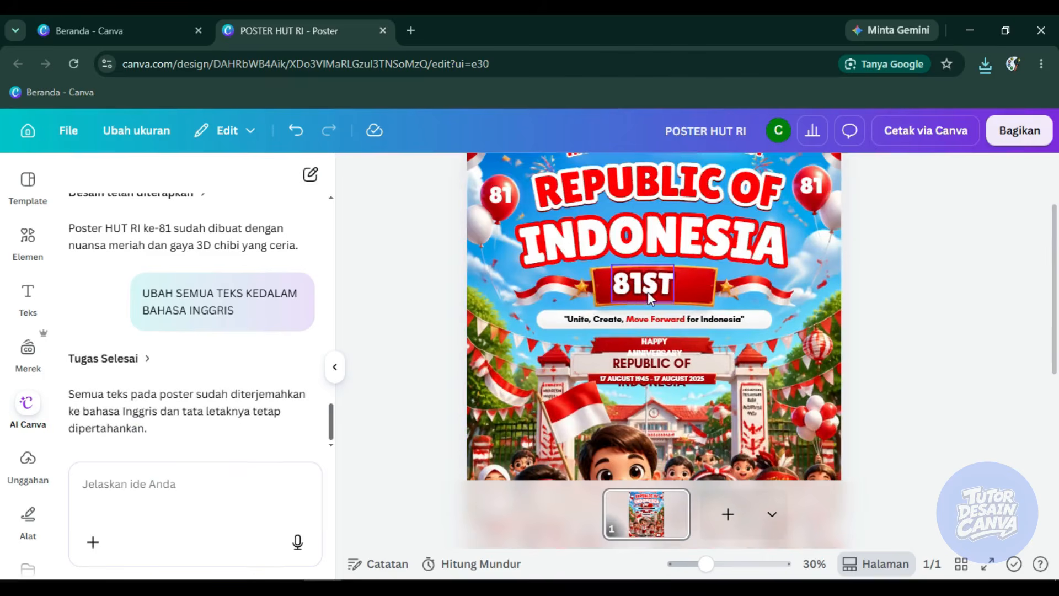
# Centre the 81ST text group horizontally on the page so that it sits mid-banner.
pyautogui.click(664, 293)
pyautogui.click(985, 175)
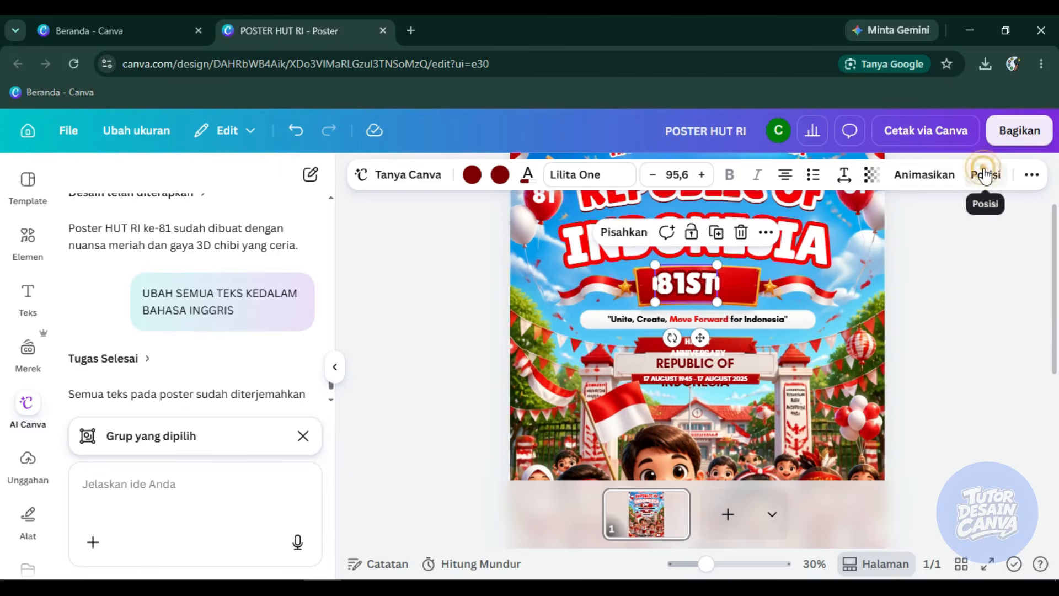
pyautogui.click(255, 401)
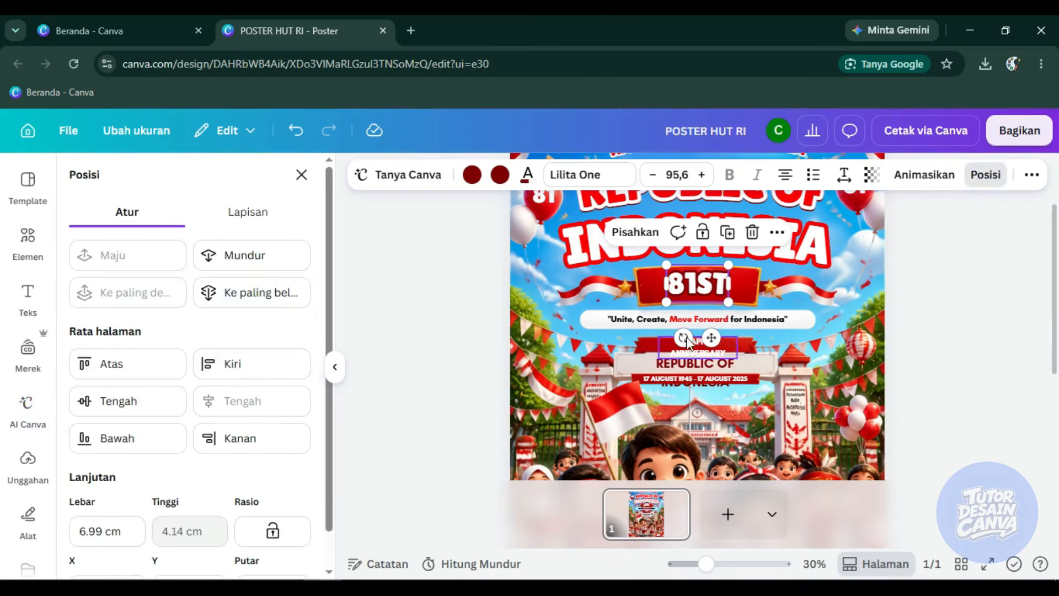
pyautogui.click(935, 287)
# Widen the HAPPY ANNIVERSARY text box on the school gate banner so the text fits on one line.
pyautogui.scroll(-3, 684, 327)
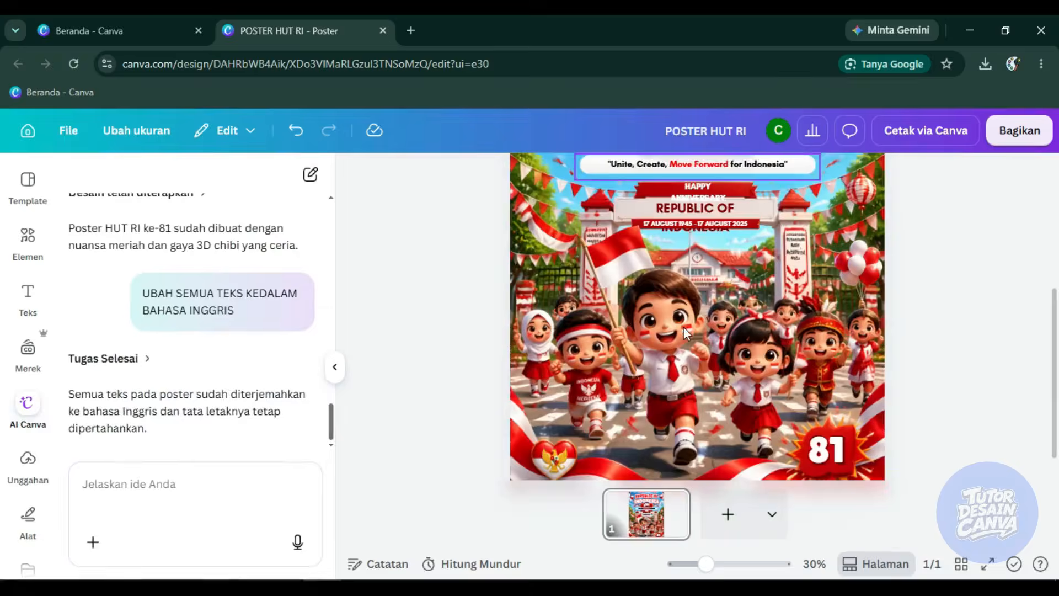
pyautogui.scroll(2, 683, 326)
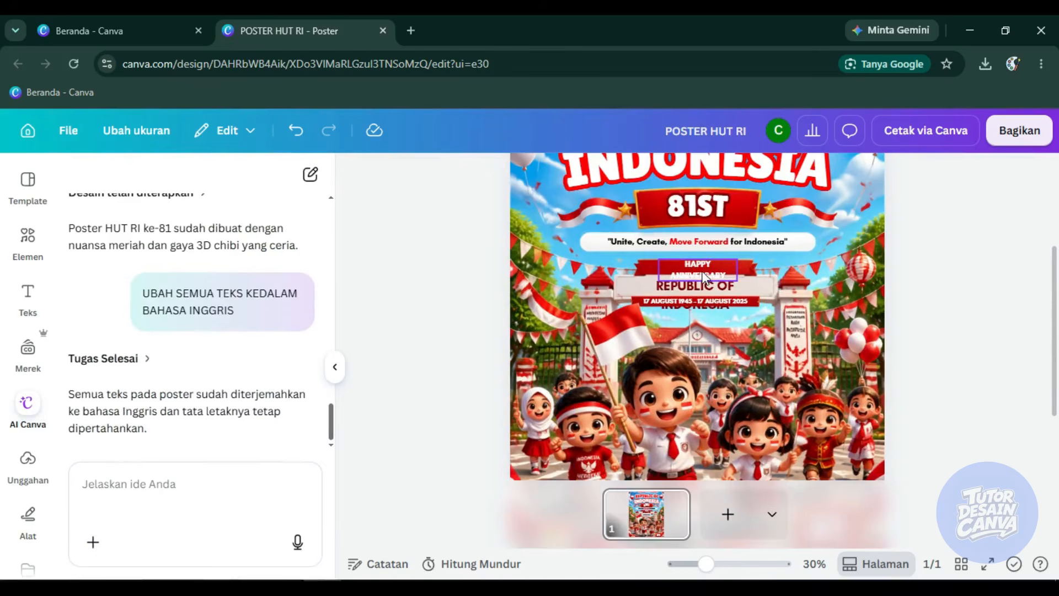
pyautogui.click(703, 273)
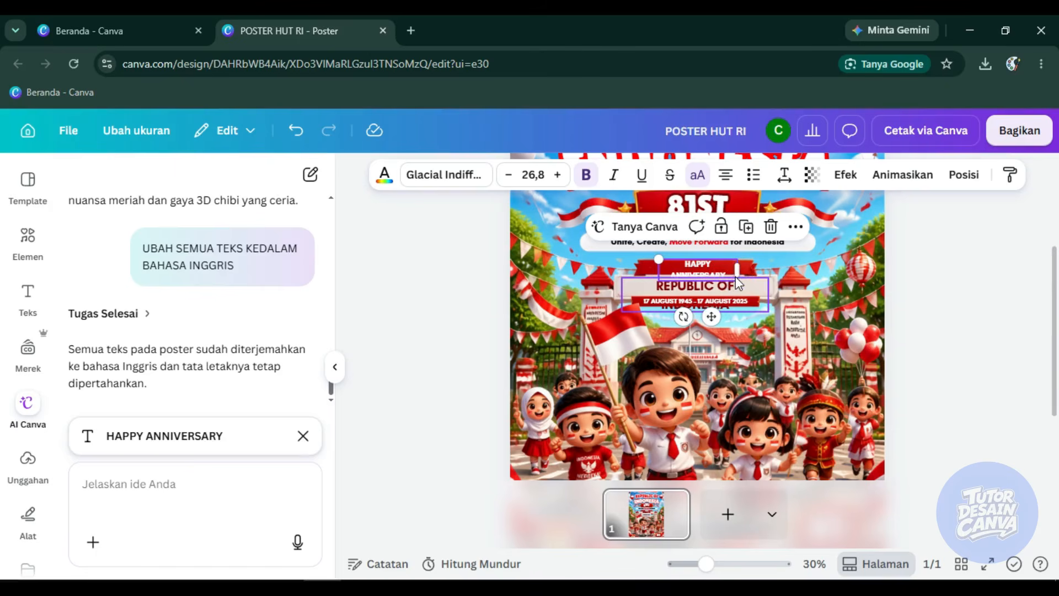
pyautogui.moveTo(736, 276); pyautogui.dragTo(749, 267)
pyautogui.hotkey('ctrl', 'z')
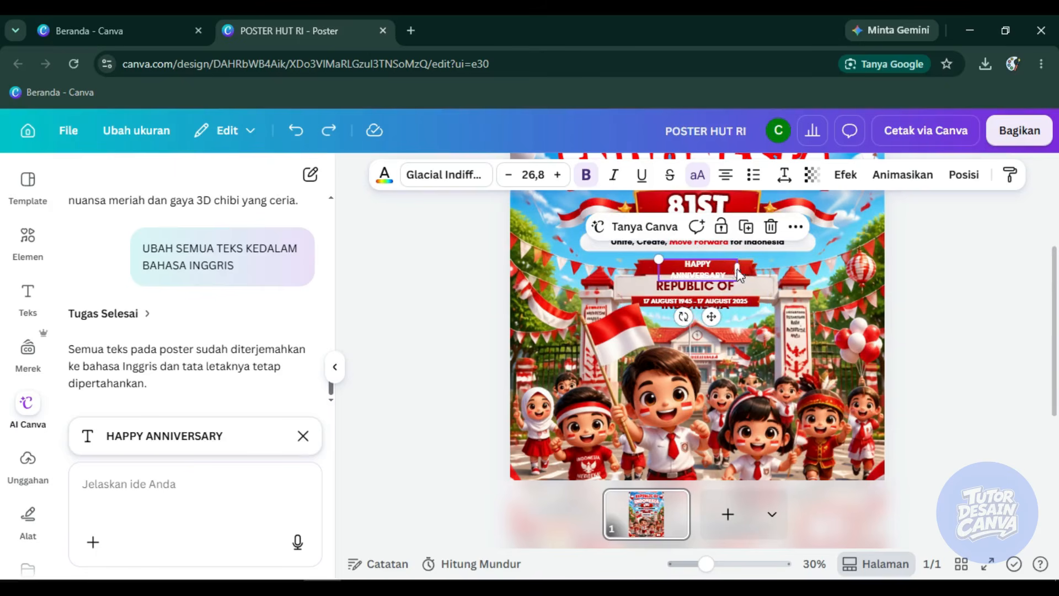
pyautogui.moveTo(748, 268); pyautogui.dragTo(772, 269)
pyautogui.scroll(5, 712, 282)
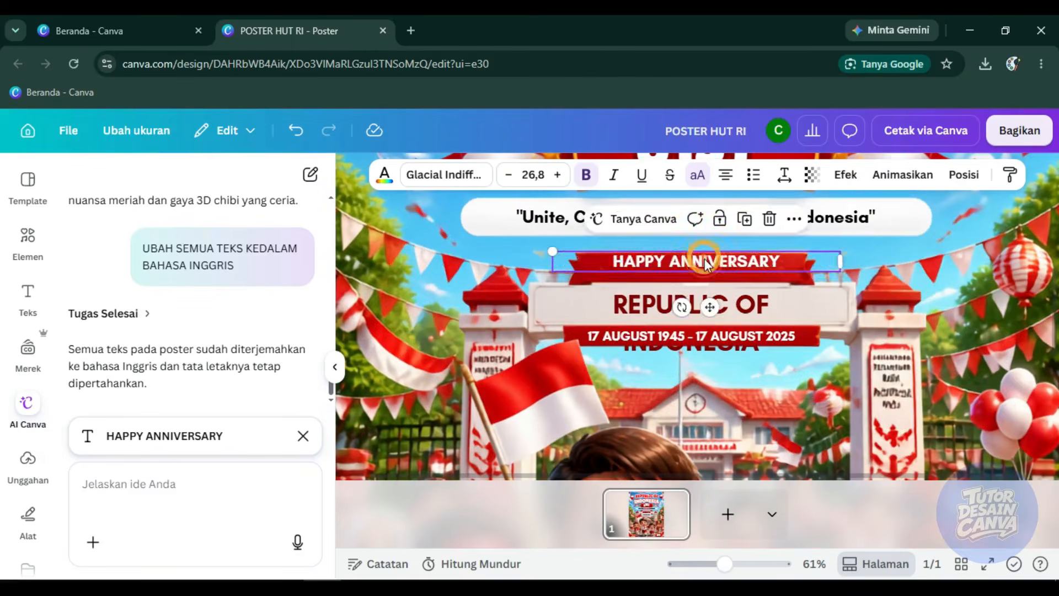
# Centre the curved HAPPY 81ST ANNIVERSARY title horizontally on the page.
pyautogui.scroll(-5, 720, 301)
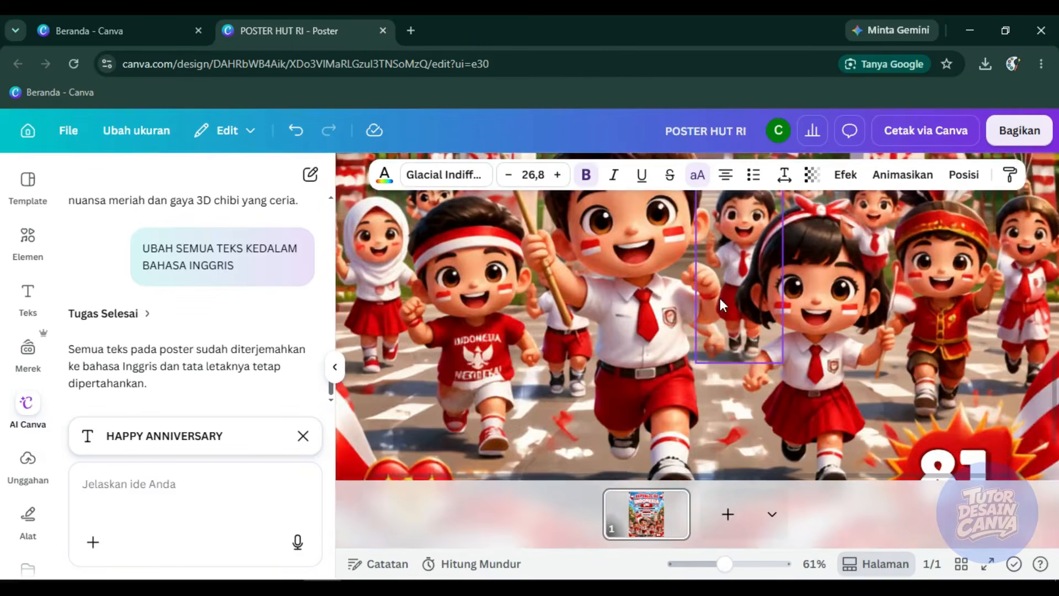
pyautogui.scroll(-3, 720, 303)
pyautogui.scroll(-3, 720, 298)
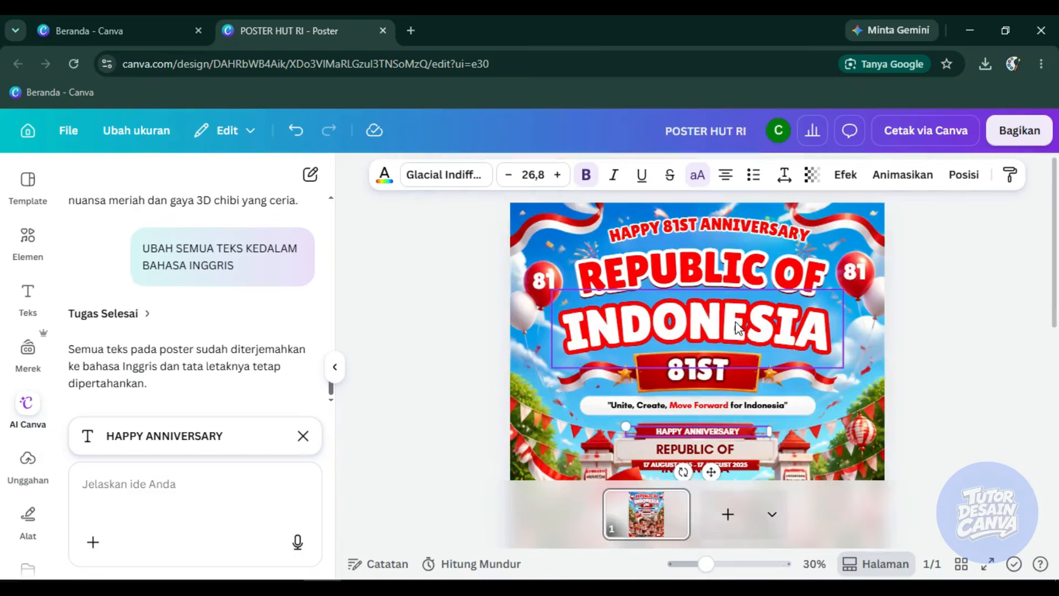
pyautogui.scroll(-1, 743, 305)
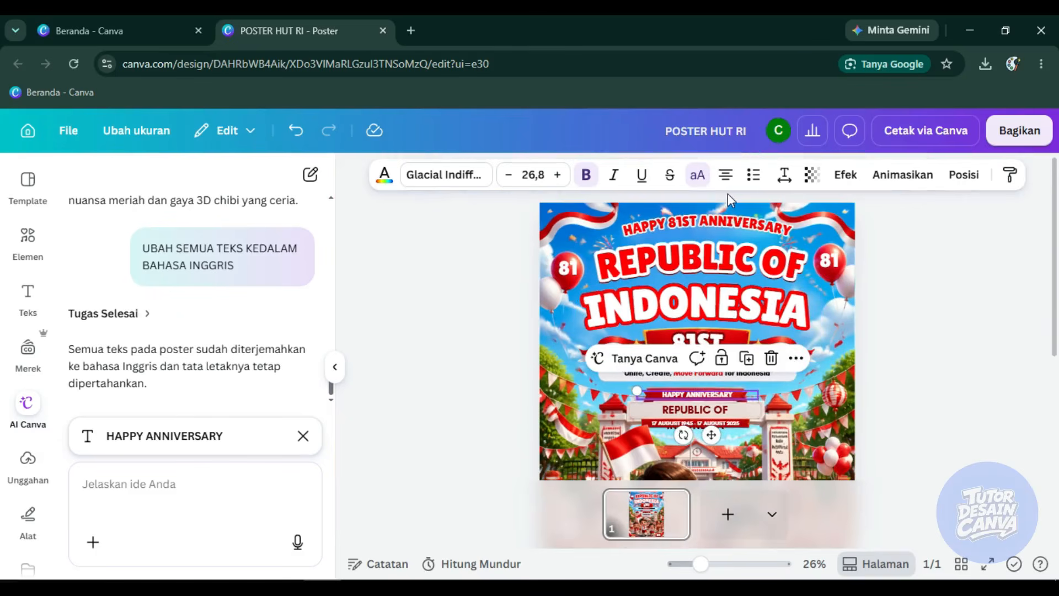
pyautogui.click(728, 224)
pyautogui.click(978, 176)
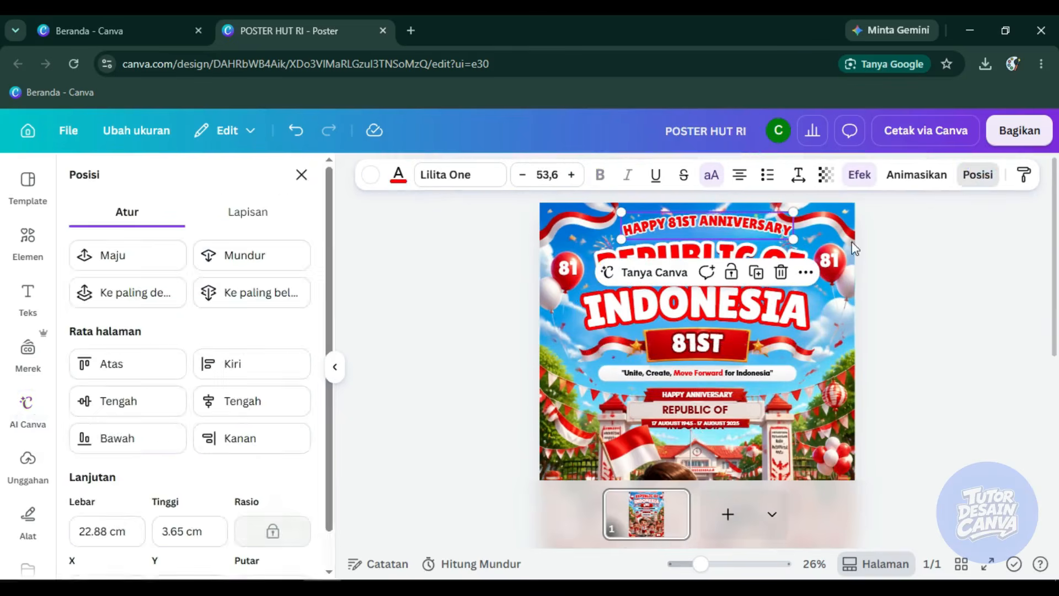
pyautogui.click(246, 413)
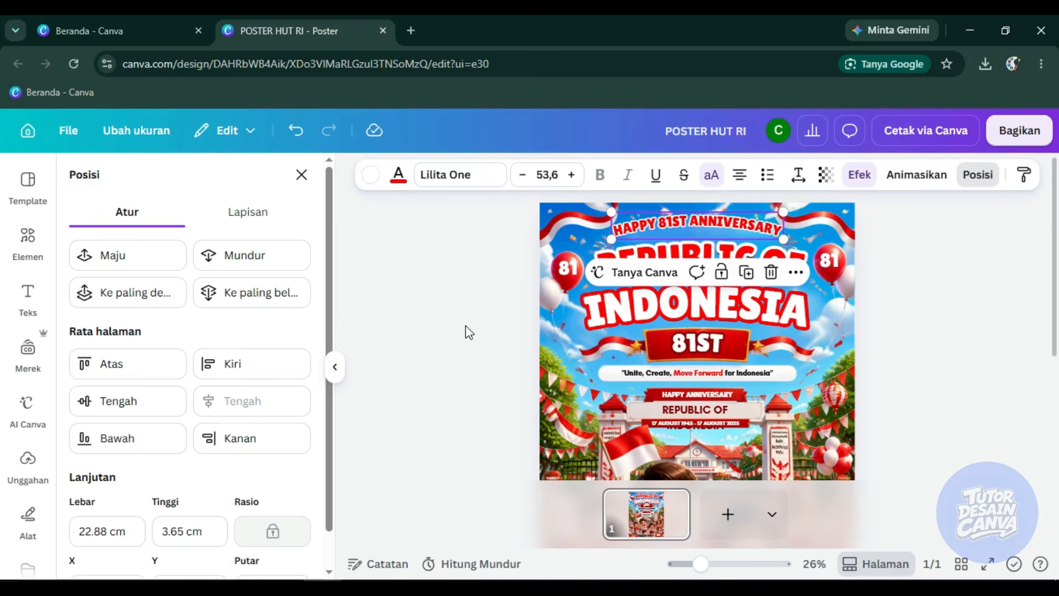
# Centre the large REPUBLIC OF title horizontally on the page and check the alignment of the INDONESIA title below it.
pyautogui.click(632, 249)
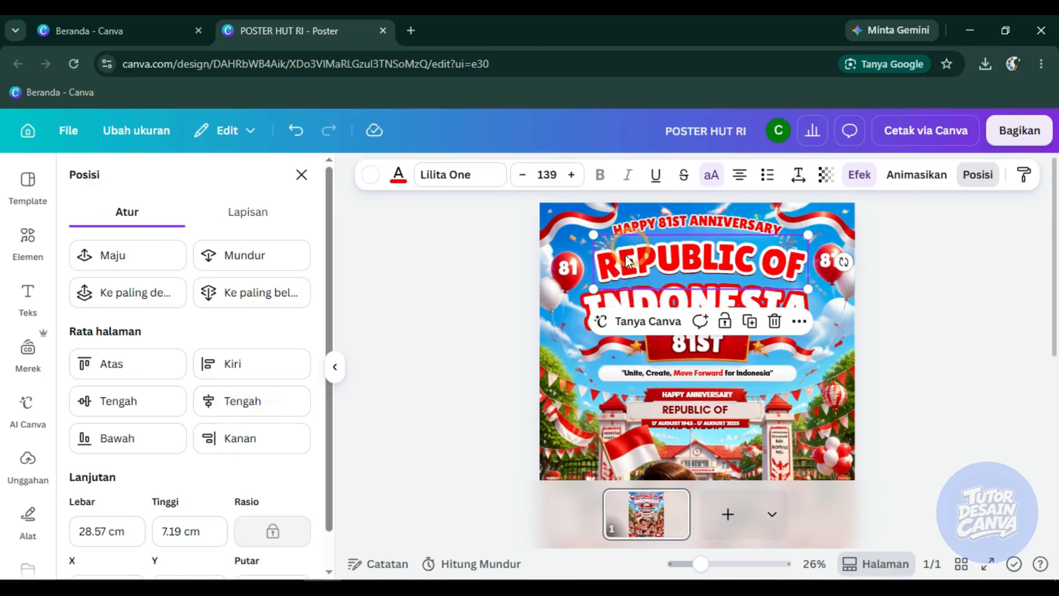
pyautogui.click(239, 413)
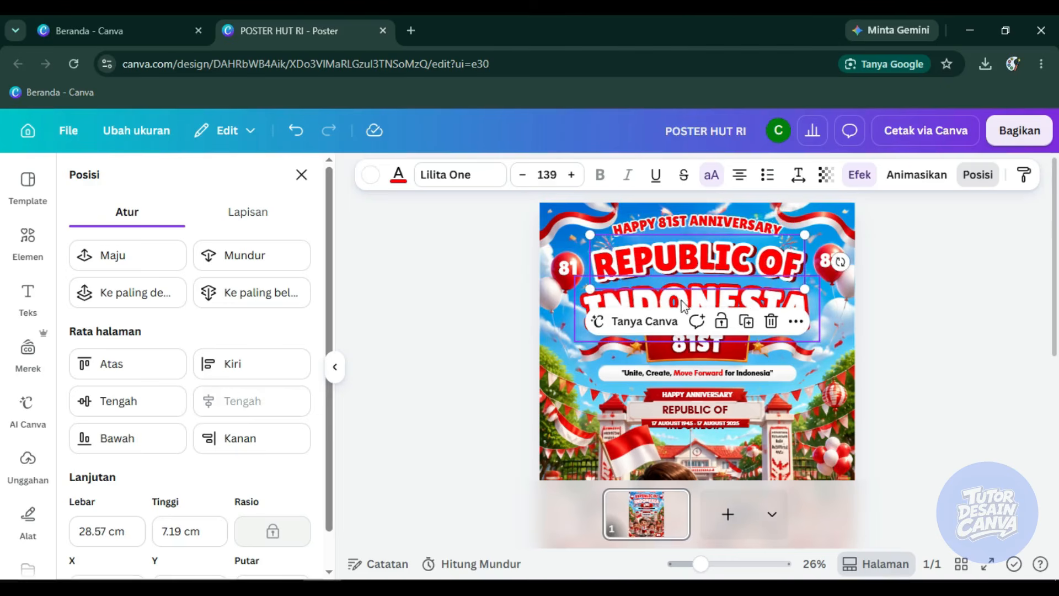
pyautogui.click(815, 315)
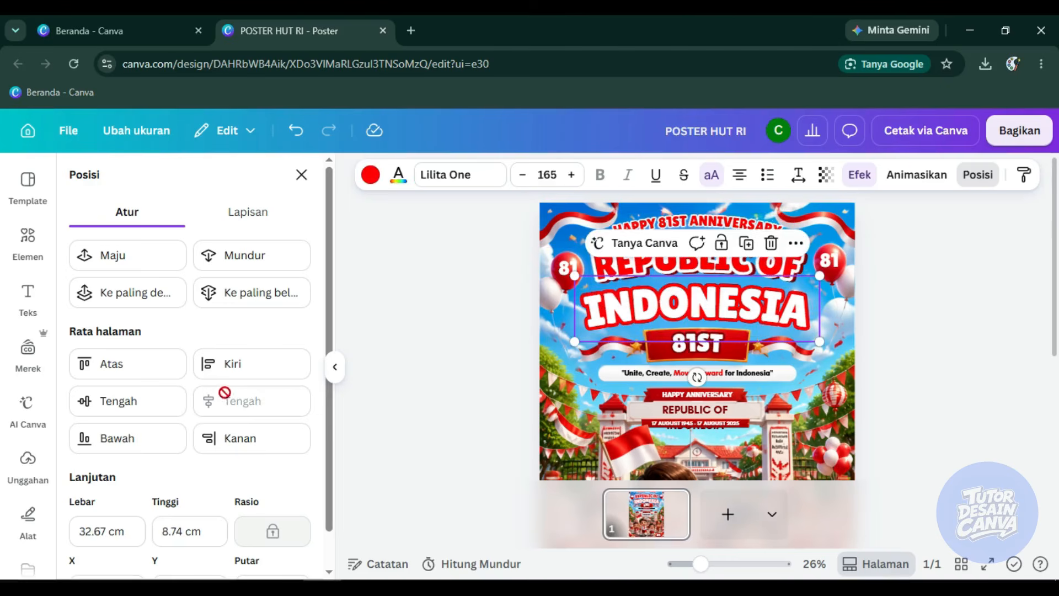
pyautogui.click(437, 316)
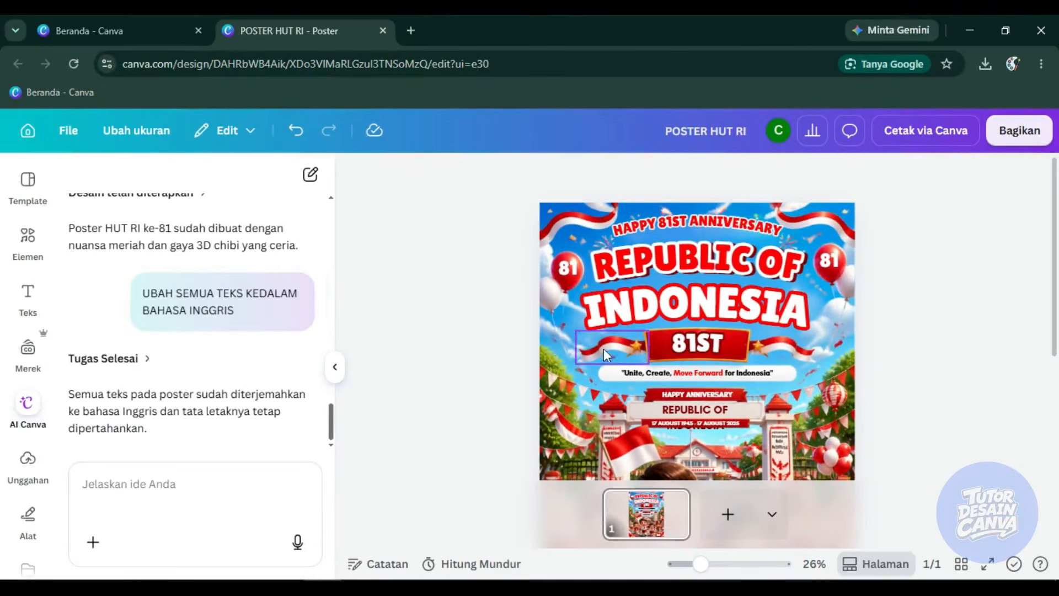
# Open the downloaded POSTER HUT RI.png from the browser's recent downloads in the image viewer.
pyautogui.scroll(-3, 1058, 364)
pyautogui.scroll(2, 962, 187)
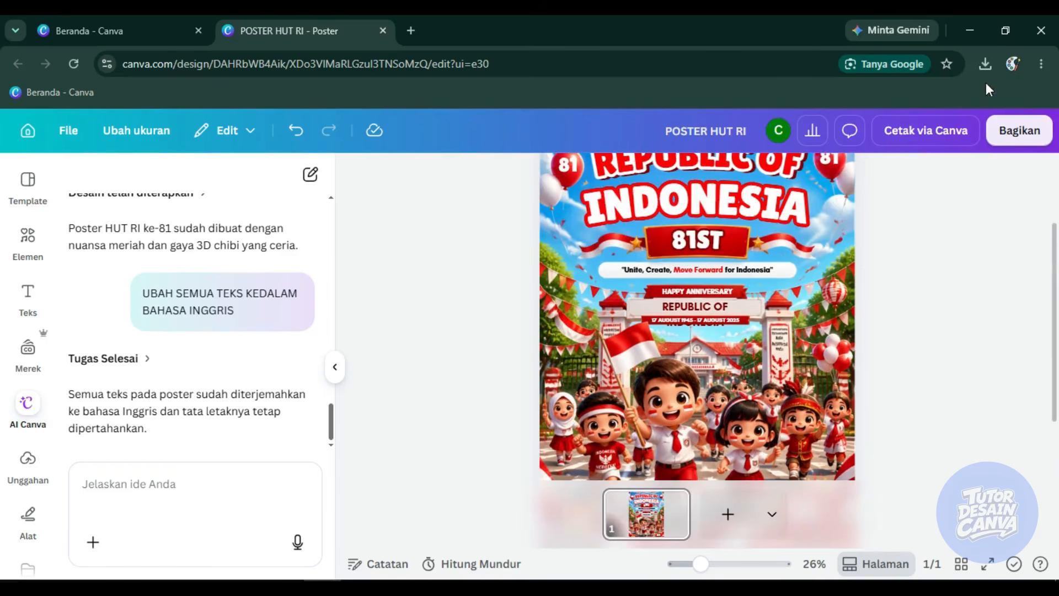
pyautogui.click(985, 64)
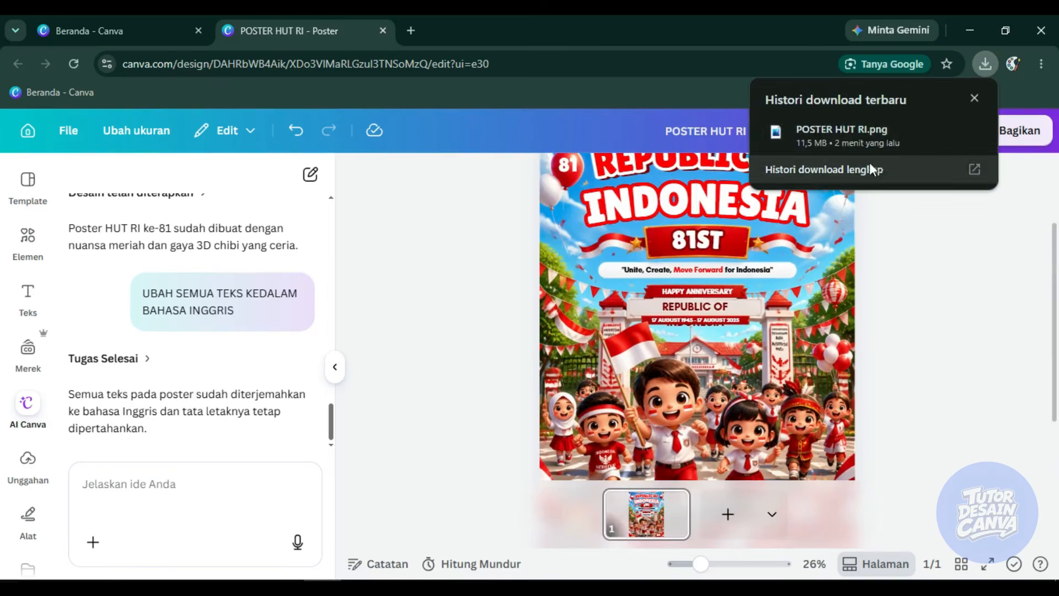
pyautogui.click(423, 293)
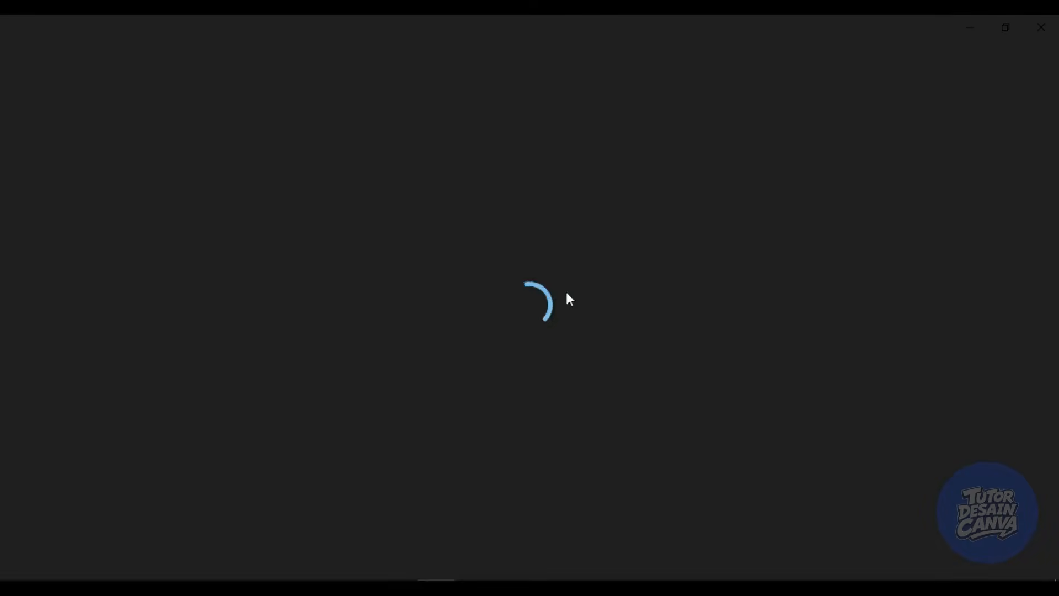
# Examine the downloaded Indonesian poster up close and as a whole, from the titles and school gate to the chibi children.
pyautogui.scroll(3, 490, 105)
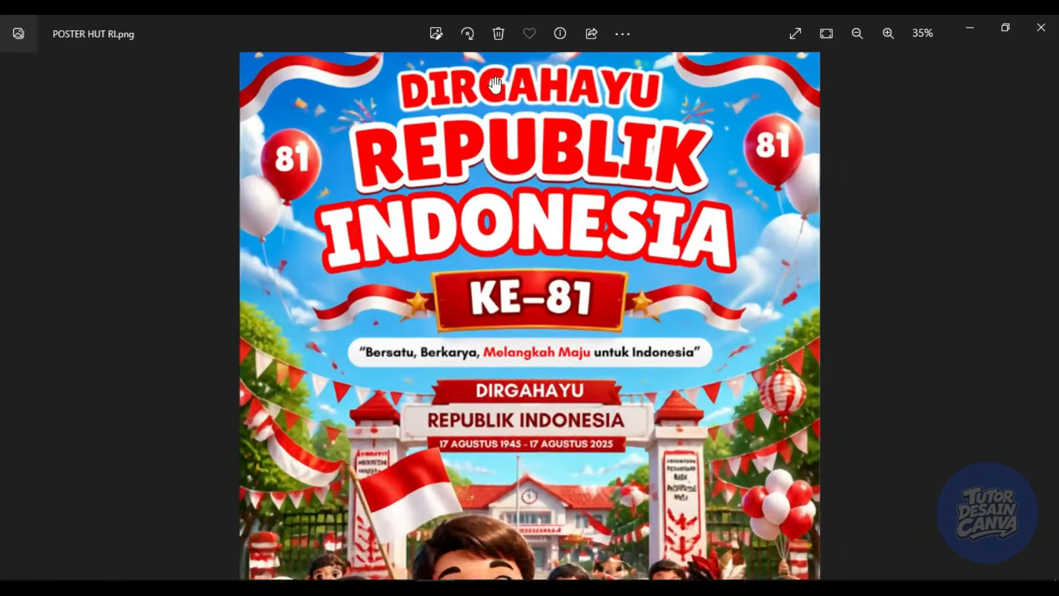
pyautogui.scroll(1, 545, 197)
pyautogui.scroll(-3, 545, 197)
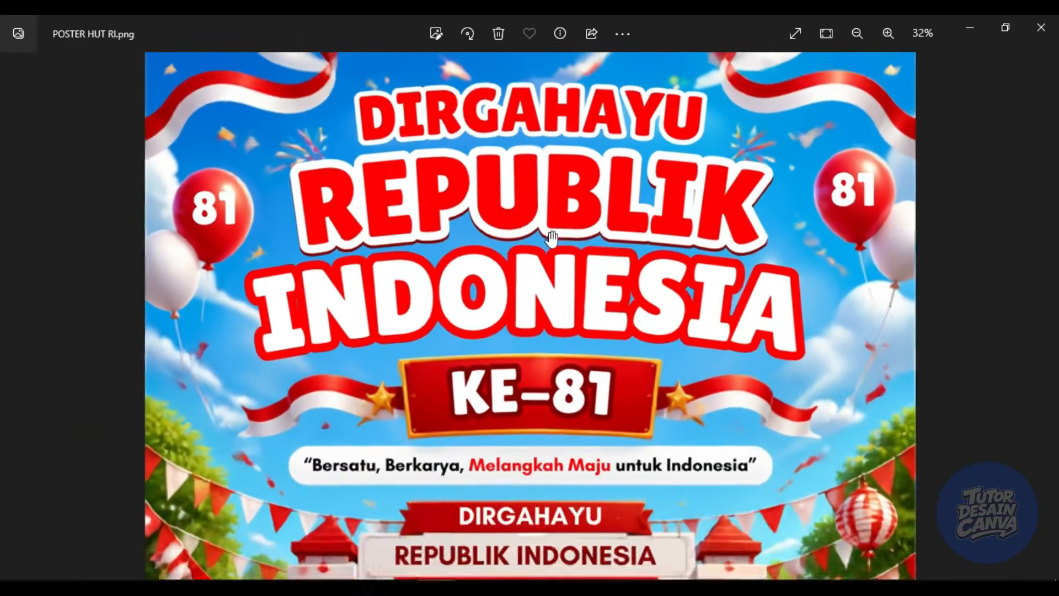
pyautogui.scroll(1, 521, 434)
pyautogui.scroll(3, 521, 433)
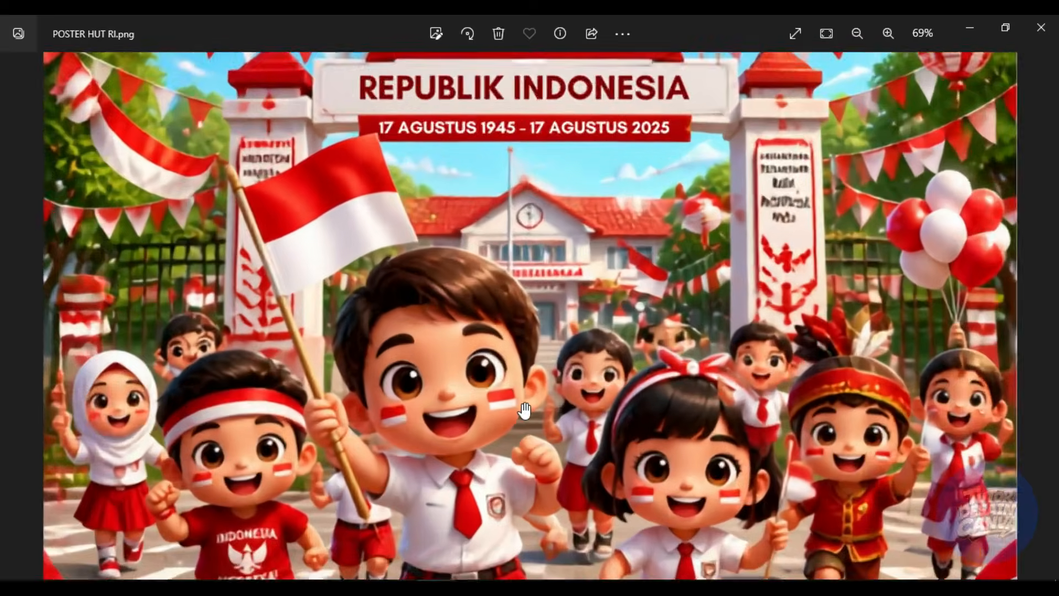
pyautogui.scroll(-1, 540, 365)
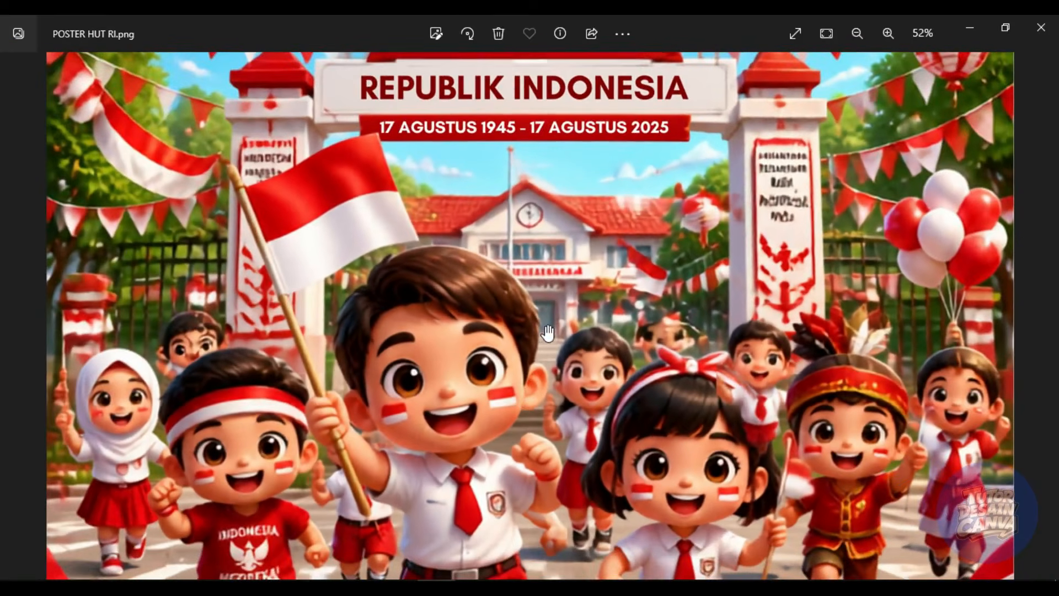
pyautogui.scroll(-3, 566, 288)
pyautogui.scroll(2, 614, 270)
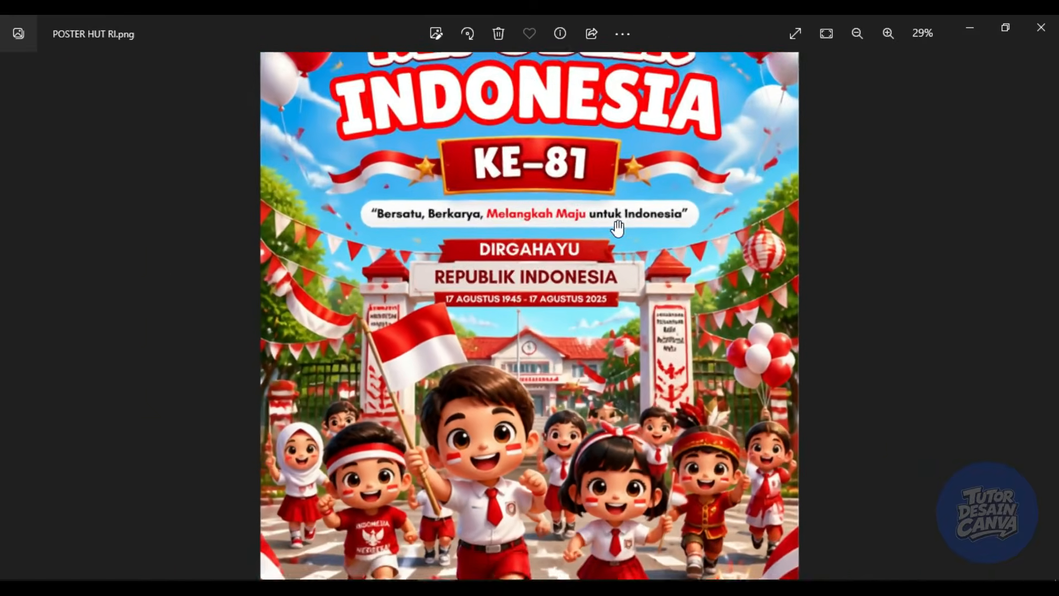
pyautogui.scroll(-1, 572, 324)
pyautogui.scroll(-1, 572, 324)
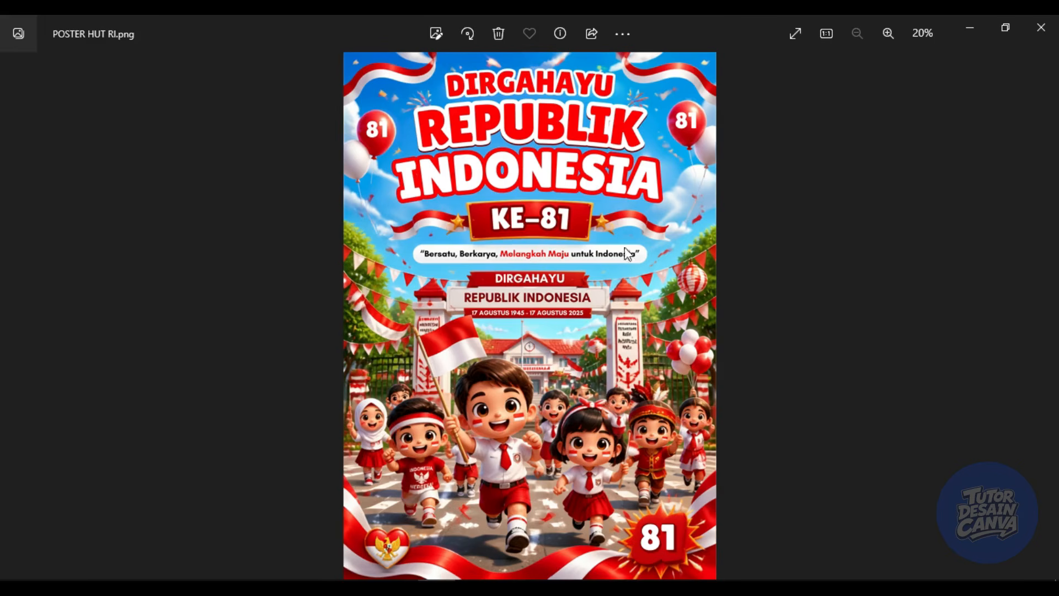
pyautogui.scroll(2, 581, 410)
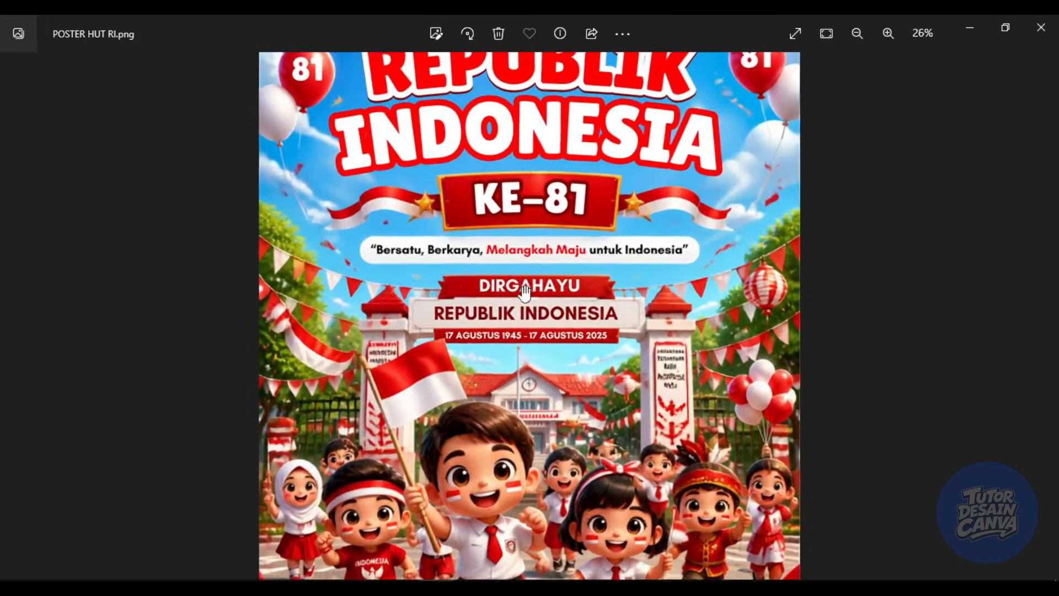
pyautogui.scroll(-2, 581, 409)
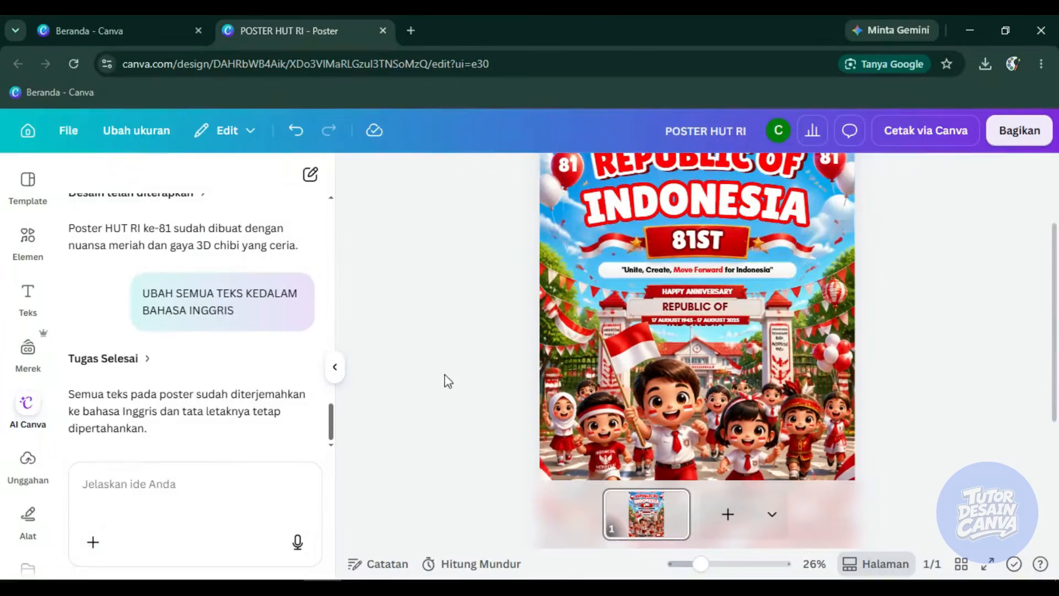
pyautogui.scroll(2, 446, 354)
pyautogui.keyDown('ctrl'); pyautogui.scroll(-2, 461, 316); pyautogui.keyUp('ctrl')
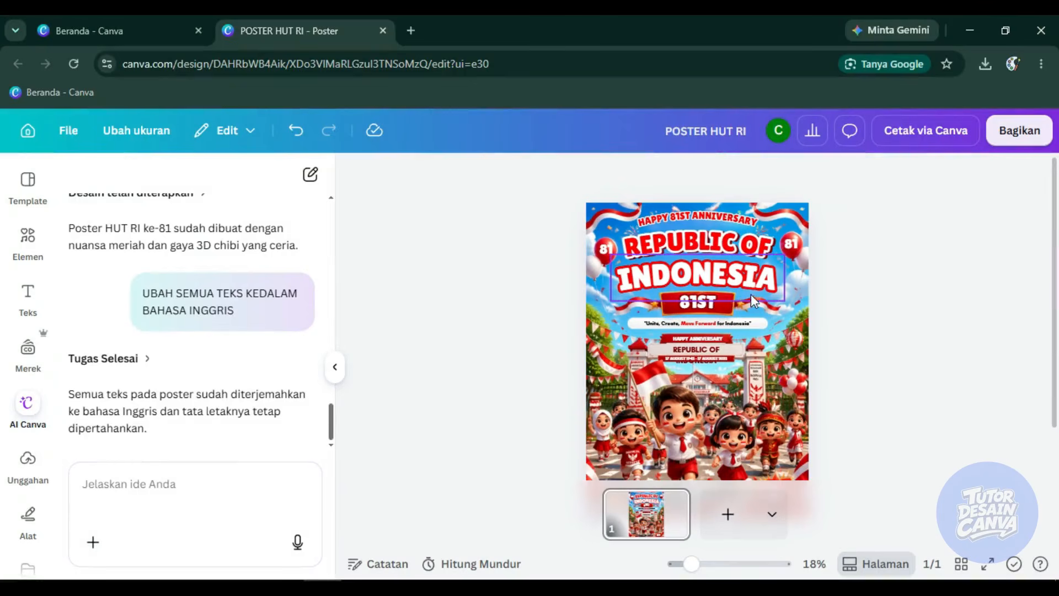
pyautogui.scroll(5, 759, 247)
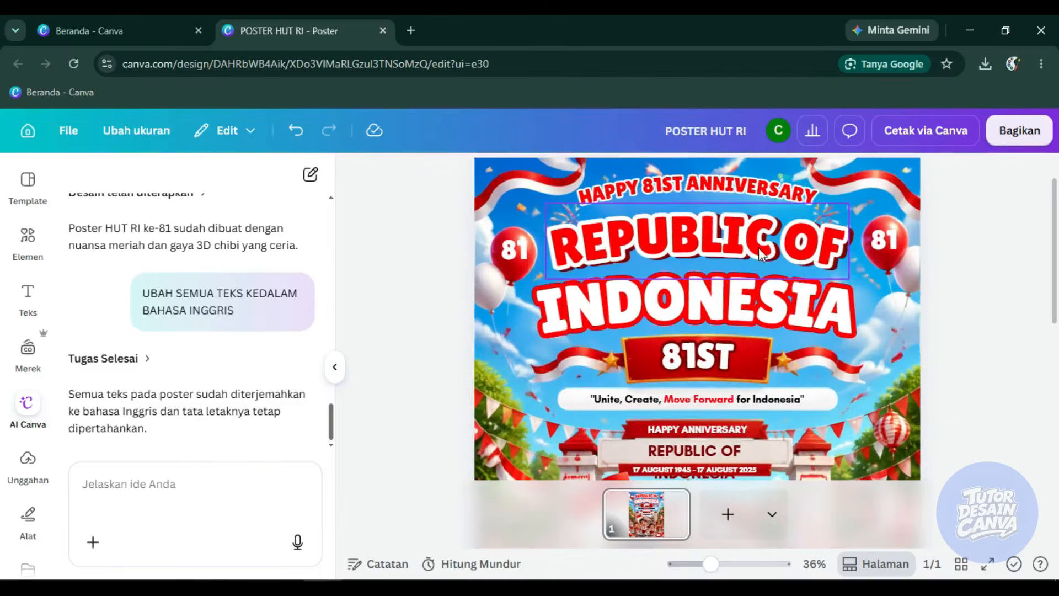
pyautogui.scroll(-2, 501, 339)
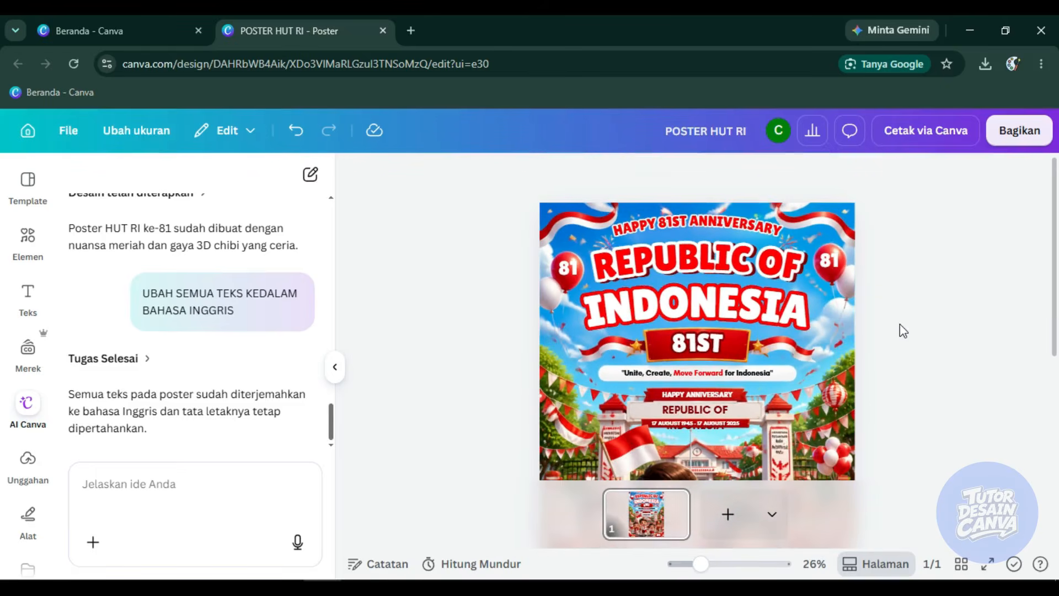